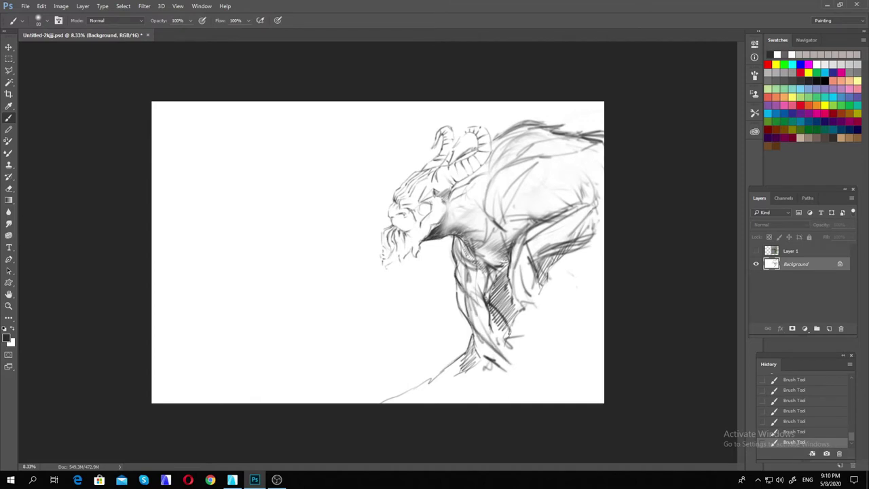
- Sketch the cliff outline beneath the creature's feet and add rough contour lines across its torso
left_click_drag(519, 350, 502, 394)
left_click_drag(563, 257, 422, 377)
left_click_drag(360, 400, 583, 224)
left_click_drag(204, 340, 401, 122)
key("ctrl+z")
left_click_drag(519, 186, 557, 224)
left_click_drag(502, 207, 543, 217)
left_click_drag(445, 224, 475, 219)
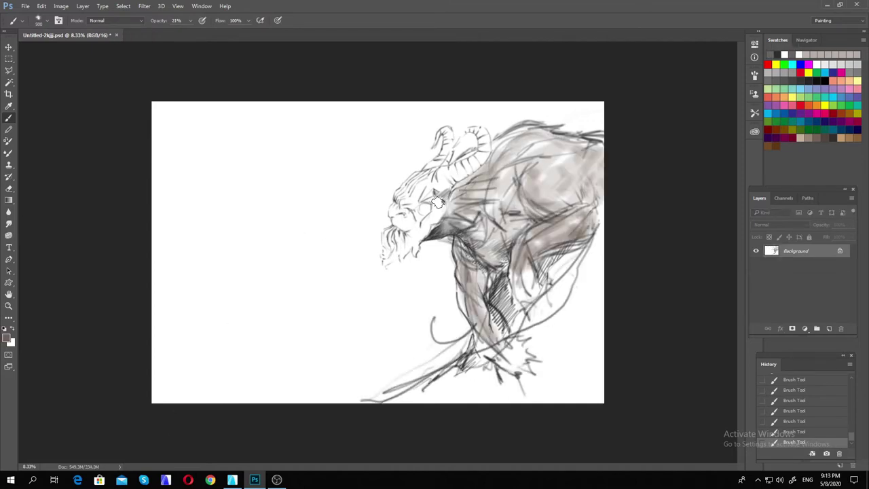
- Shade the creature's jaw, shoulder, back and foreleg in brown with the Brush at 21% opacity
left_click_drag(437, 196, 415, 235)
left_click_drag(537, 129, 522, 207)
left_click_drag(496, 261, 516, 192)
mouse_move(468, 217)
left_mouse_down()
mouse_move(509, 251)
mouse_move(529, 312)
left_mouse_up()
mouse_move(495, 163)
left_mouse_down()
mouse_move(413, 244)
mouse_move(468, 190)
left_mouse_up()
mouse_move(475, 149)
left_mouse_down()
mouse_move(571, 184)
mouse_move(563, 245)
left_mouse_up()
left_click_drag(536, 262, 531, 294)
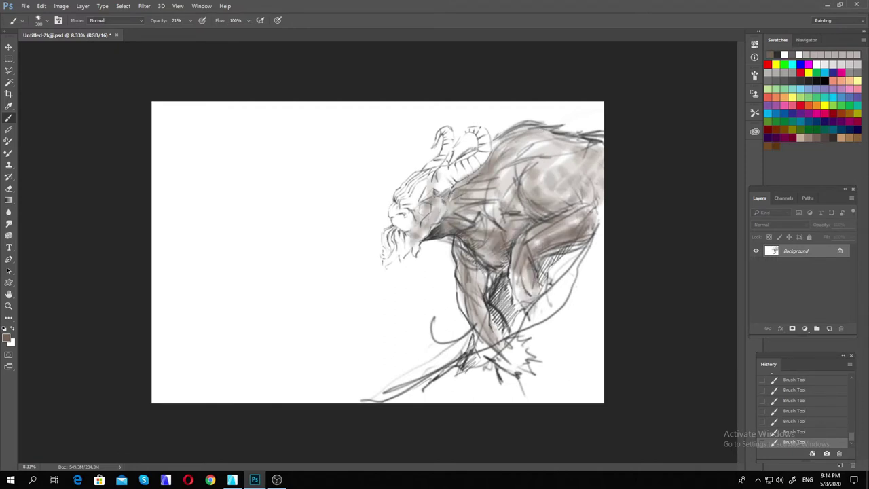
- Deepen the brown shading on the front arm, belly and flank
left_click_drag(479, 265, 489, 336)
left_click_drag(492, 319, 504, 257)
mouse_move(562, 194)
left_mouse_down()
mouse_move(534, 195)
mouse_move(475, 224)
left_mouse_up()
left_click_drag(563, 170, 600, 190)
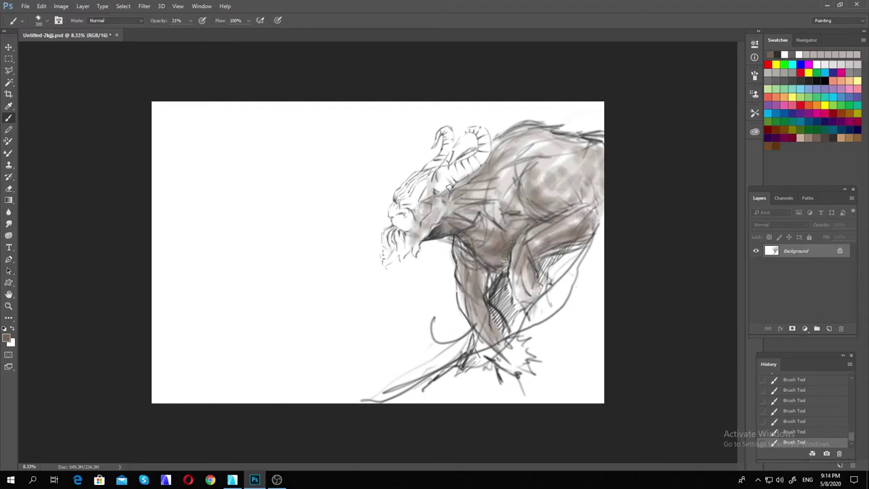
- Choose a lighter brown foreground colour and block in the cliff face below the creature with broad strokes
left_click(7, 338)
key("Return")
left_click_drag(448, 401, 488, 366)
left_click_drag(597, 204, 557, 400)
left_click_drag(420, 401, 550, 317)
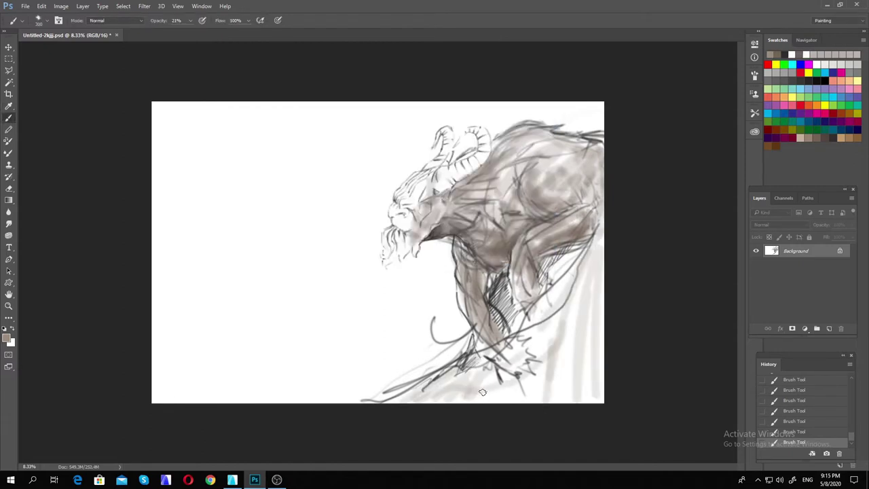
mouse_move(598, 247)
left_mouse_down()
mouse_move(512, 358)
mouse_move(420, 396)
mouse_move(381, 429)
mouse_move(519, 309)
left_mouse_up()
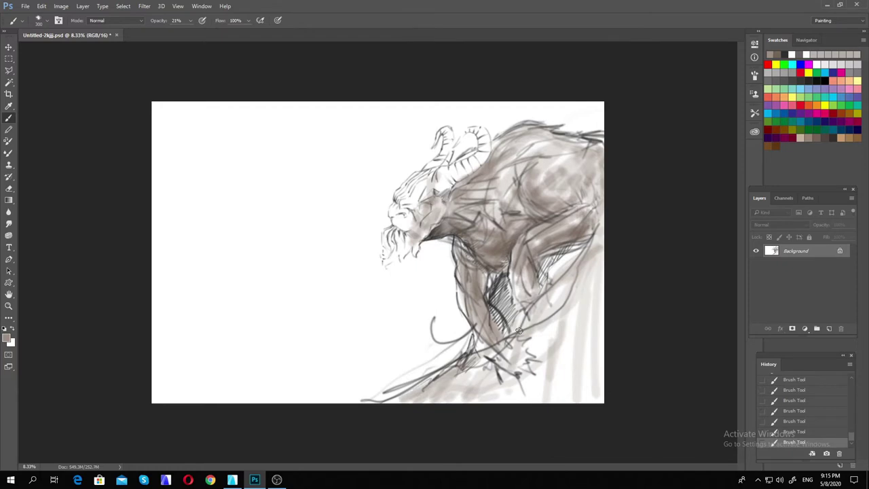
left_click_drag(590, 224, 546, 367)
- Switch to a darker brown and deepen the shadow on the creature's chest with a 175 px brush
key("c")
key("Return")
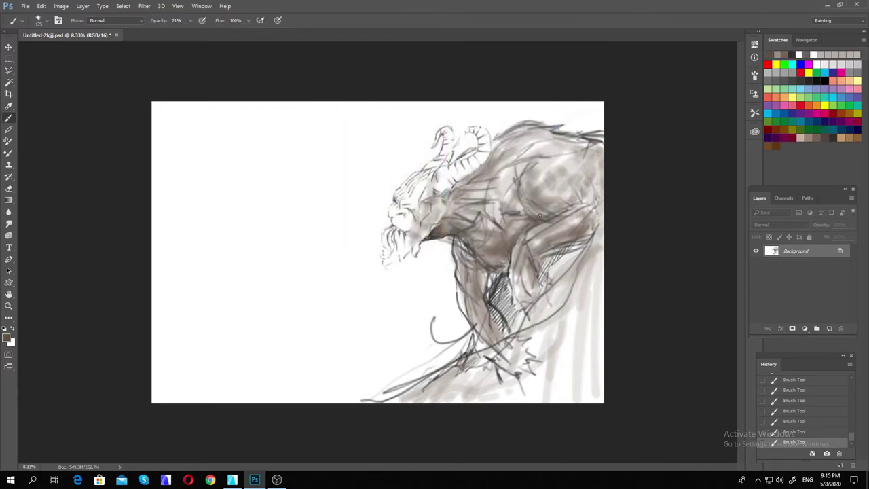
left_click_drag(496, 265, 486, 238)
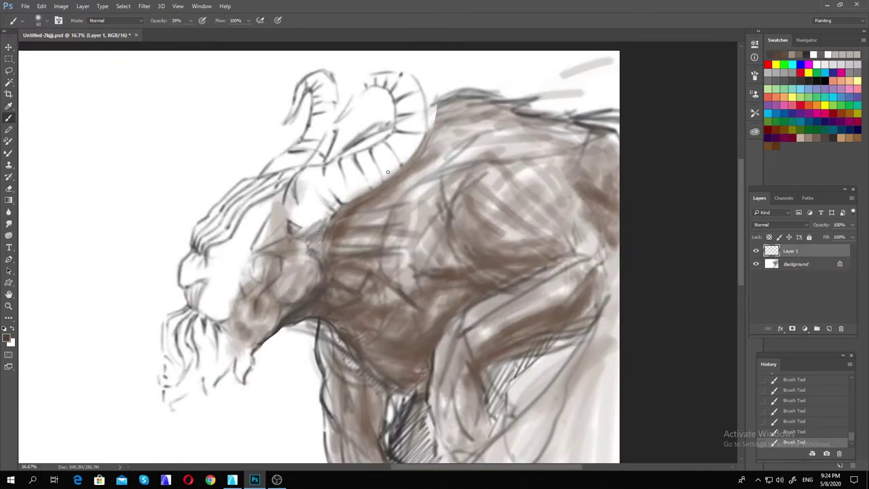
- Shade both horns and touch up the beard edge on Layer 1 with a dark brush at 39% opacity
left_click_drag(407, 135, 340, 197)
left_click_drag(325, 129, 292, 163)
mouse_move(380, 176)
left_mouse_down()
mouse_move(392, 138)
mouse_move(373, 83)
mouse_move(371, 198)
mouse_move(355, 238)
mouse_move(430, 341)
mouse_move(339, 353)
mouse_move(360, 411)
left_mouse_up()
left_click_drag(163, 324, 175, 363)
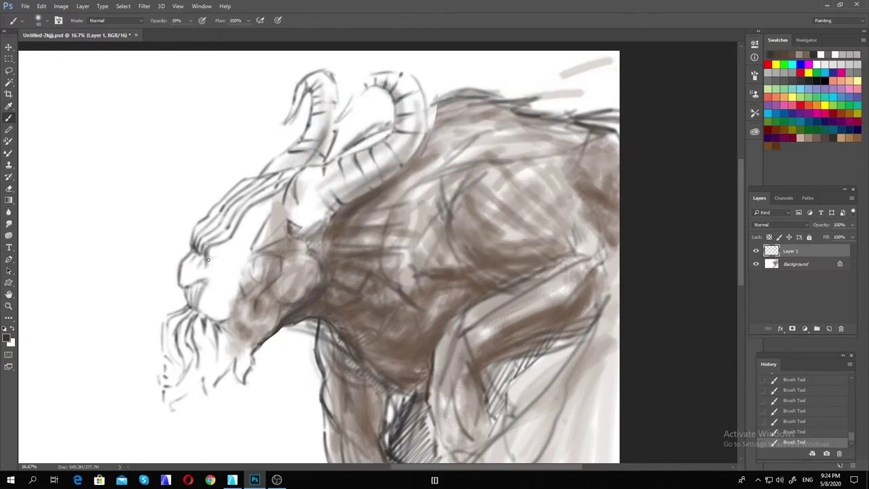
- Clean up the eye area with the Eraser and redraw the cheek and mouth contours on Layer 1
key("e")
left_click_drag(227, 264, 224, 272)
key("b")
left_click_drag(223, 290, 216, 315)
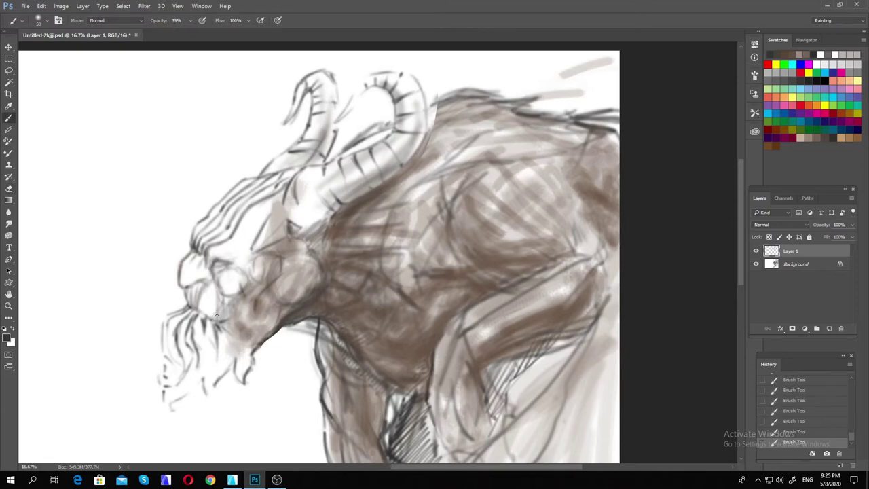
- Erase the hard paint edge behind the large horn on the Background layer, and return to Layer 1
left_click(798, 264)
key("e")
key("alt+bracketright")
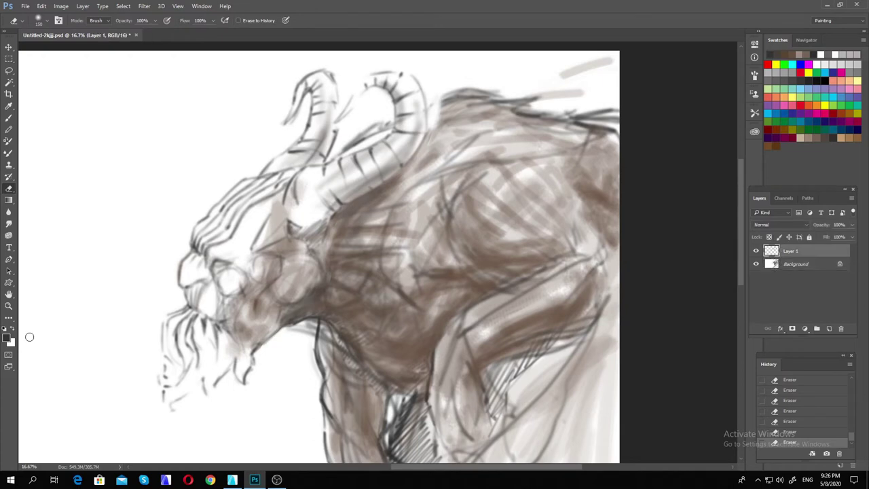
- Lay soft dark shading over the beard, face, horns and back with a 400 px brush
key("b")
mouse_move(170, 387)
left_mouse_down()
mouse_move(218, 315)
mouse_move(272, 184)
left_mouse_up()
left_click_drag(285, 224, 488, 95)
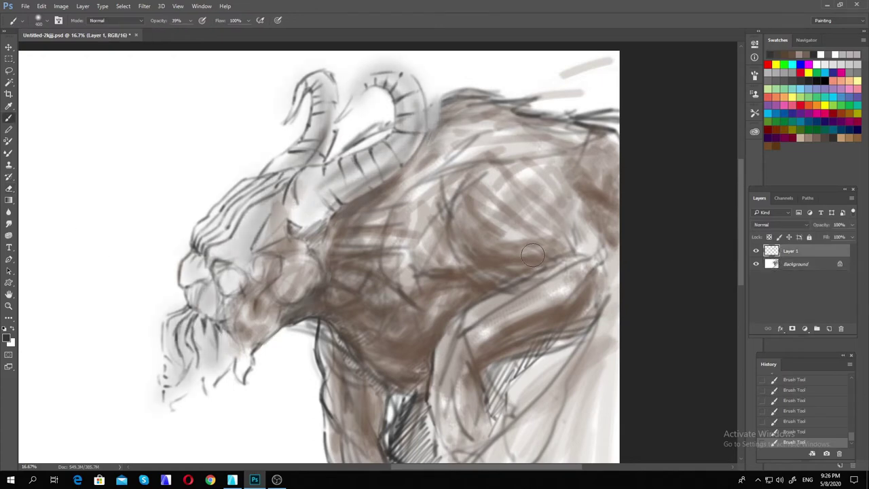
left_click_drag(570, 136, 440, 197)
- Darken the beard, neck, chest and foreleg shadows with progressively smaller brushes
key("bracketleft")
key("bracketleft")
mouse_move(251, 312)
left_mouse_down()
mouse_move(170, 380)
mouse_move(204, 272)
mouse_move(326, 176)
mouse_move(354, 276)
mouse_move(461, 340)
mouse_move(605, 329)
left_mouse_up()
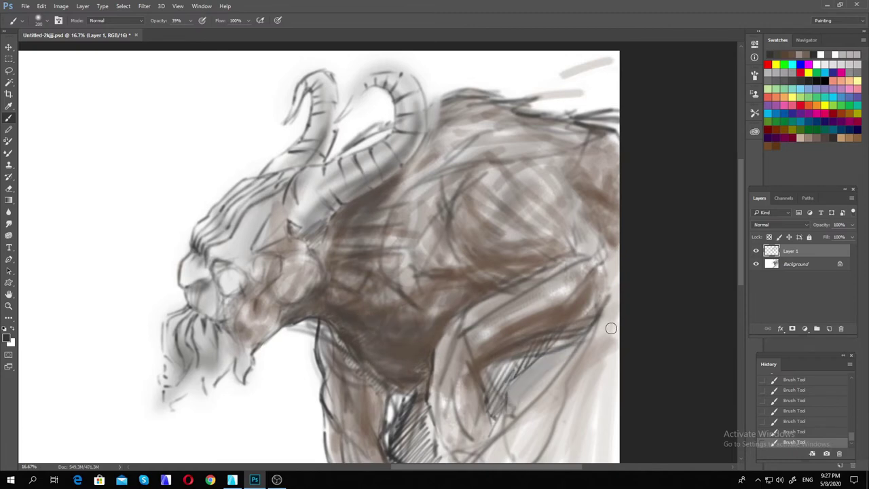
key("bracketleft")
key("bracketleft")
key("bracketleft")
mouse_move(284, 203)
left_mouse_down()
mouse_move(244, 258)
mouse_move(305, 271)
mouse_move(217, 373)
mouse_move(167, 326)
mouse_move(251, 278)
mouse_move(231, 238)
mouse_move(319, 193)
mouse_move(325, 292)
left_mouse_up()
key("ctrl+minus")
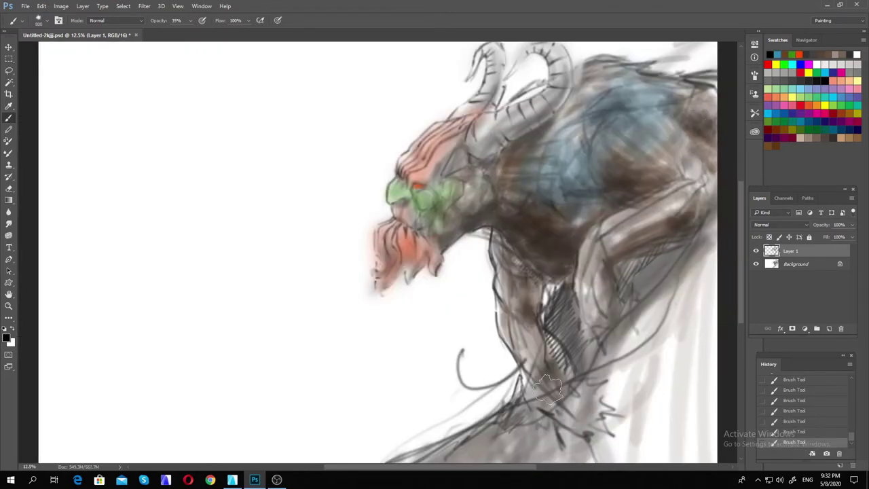
- Choose the speckled 2400 px brush and stamp skin texture over the back and arms, undoing the last stamp
right_click(53, 50)
scroll(67, 204, "down", 1)
double_click(120, 315)
mouse_move(645, 169)
left_mouse_down()
mouse_move(606, 246)
mouse_move(611, 189)
mouse_move(470, 253)
mouse_move(516, 339)
left_mouse_up()
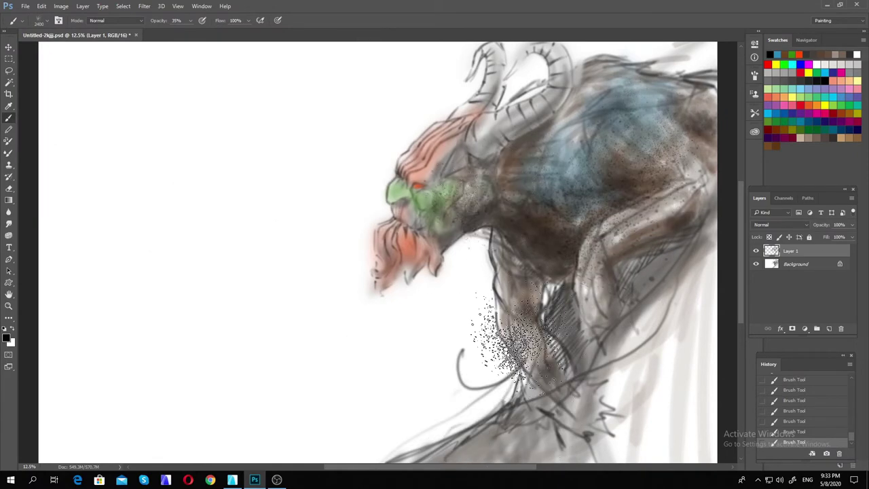
key("ctrl+z")
- Choose an Eraser brush at 54% opacity and lighten the creature's back and foreleg across the layers
key("e")
right_click(128, 159)
double_click(101, 204)
mouse_move(577, 136)
left_mouse_down()
mouse_move(631, 89)
mouse_move(620, 274)
left_mouse_up()
key("alt+bracketleft")
key("alt+bracketright")
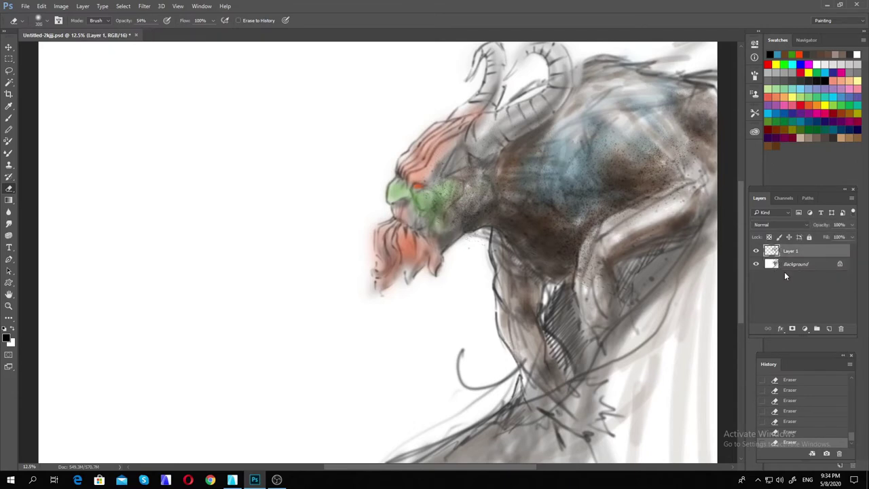
- Erase highlights along the back, shoulder and face, alternating between Layer 1 and the Background
mouse_move(652, 115)
left_mouse_down()
mouse_move(597, 68)
mouse_move(679, 102)
mouse_move(591, 244)
left_mouse_up()
key("alt+bracketleft")
key("alt+bracketright")
key("alt+bracketleft")
key("alt+bracketright")
key("ctrl+plus")
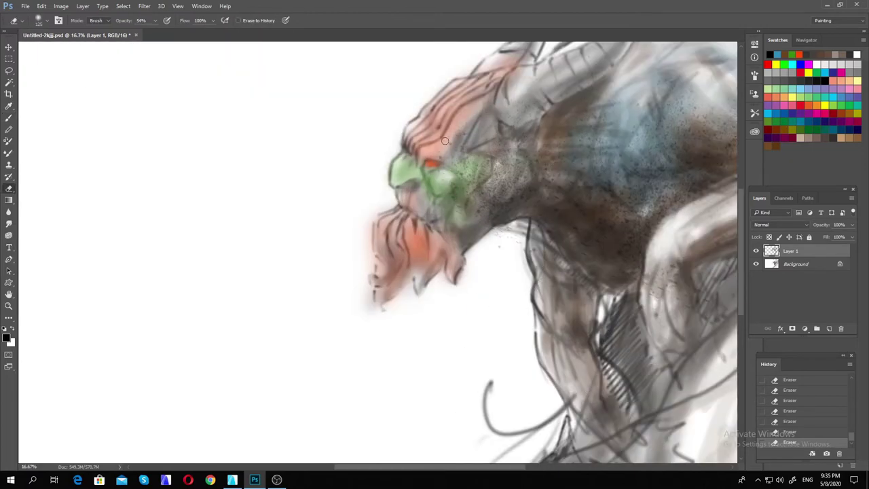
key("alt+bracketleft")
key("alt+bracketright")
key("ctrl+plus")
- Add a new layer and choose the 59 px spatter brush, undoing a test stroke beside the beard
left_click_drag(427, 466, 456, 467)
key("b")
left_click(829, 328)
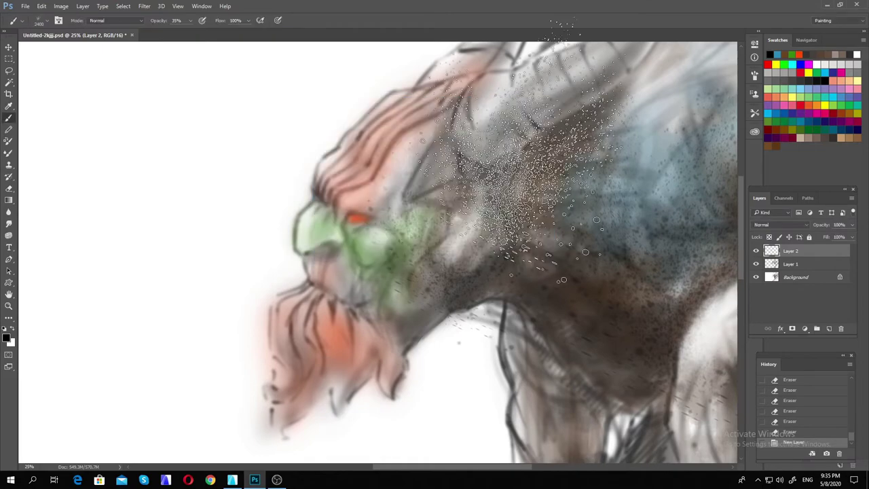
right_click(224, 217)
mouse_move(118, 260)
left_mouse_down()
mouse_move(121, 179)
mouse_move(117, 328)
mouse_move(122, 209)
left_mouse_up()
left_click(105, 219)
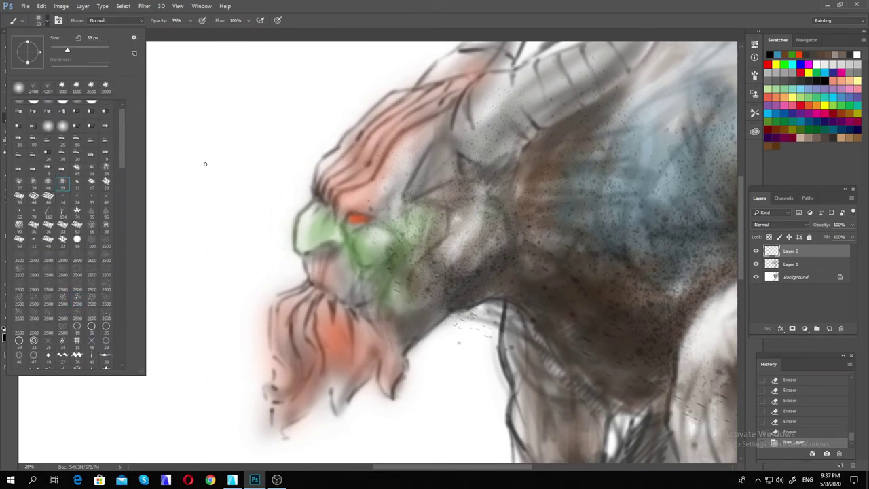
left_click(219, 316)
left_click_drag(219, 316, 229, 350)
key("ctrl+z")
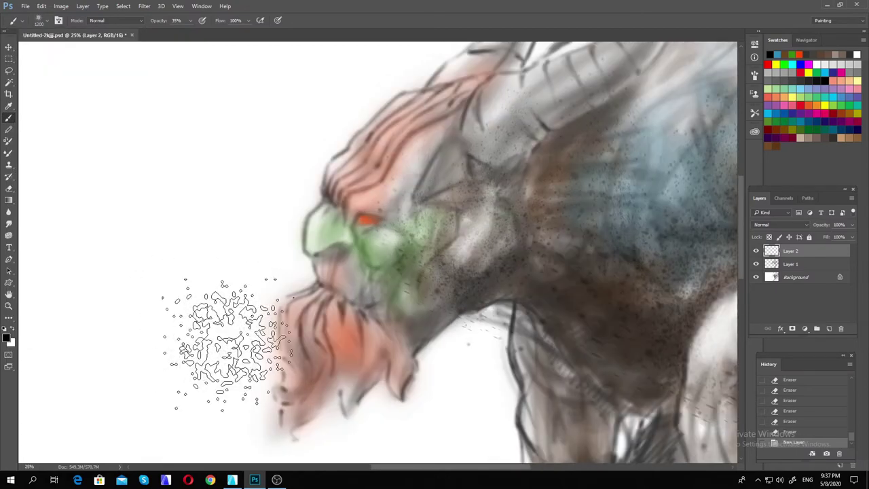
- Set the foreground colour to green #389826 and paint the nose, cheek and temple
left_click(7, 337)
left_click(403, 171)
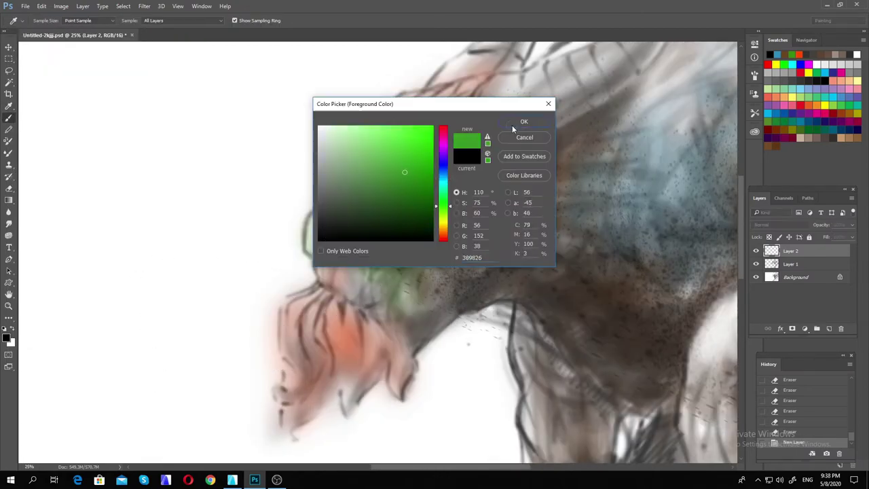
left_click(518, 121)
left_click_drag(319, 231, 380, 257)
mouse_move(353, 224)
left_mouse_down()
mouse_move(437, 244)
mouse_move(427, 136)
left_mouse_up()
- Pick an orange-red foreground colour and paint the beard, hair, mouth and jaw at 17% opacity
left_click(6, 338)
left_click(442, 136)
left_click(519, 120)
left_click_drag(285, 292, 319, 360)
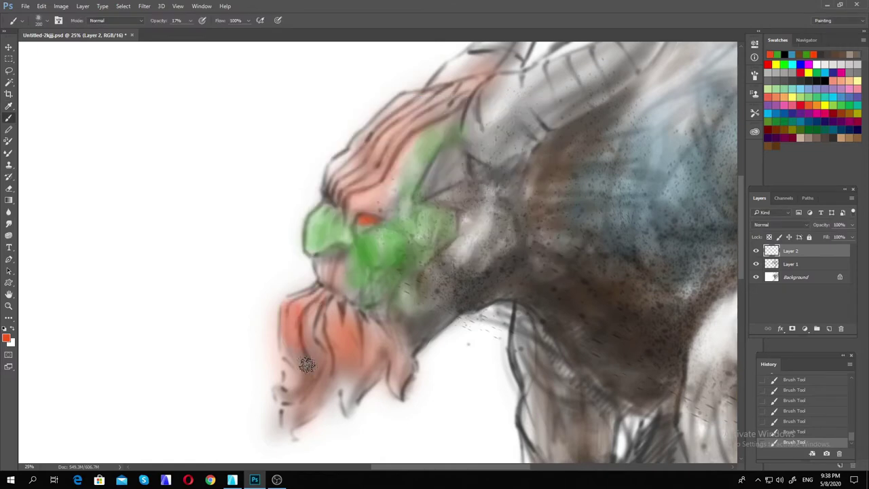
left_click_drag(319, 265, 353, 408)
mouse_move(325, 190)
left_mouse_down()
mouse_move(490, 63)
mouse_move(444, 81)
left_mouse_up()
left_click_drag(407, 299, 435, 328)
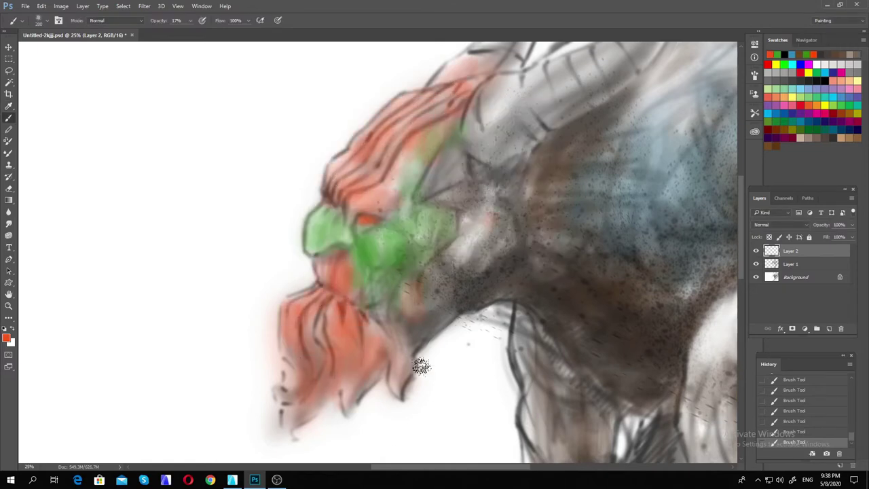
mouse_move(413, 319)
left_mouse_down()
mouse_move(363, 194)
mouse_move(317, 365)
left_mouse_up()
- Soften the paint and speckles around the creature's jaw, cheek and ear with the Eraser
key("ctrl+minus")
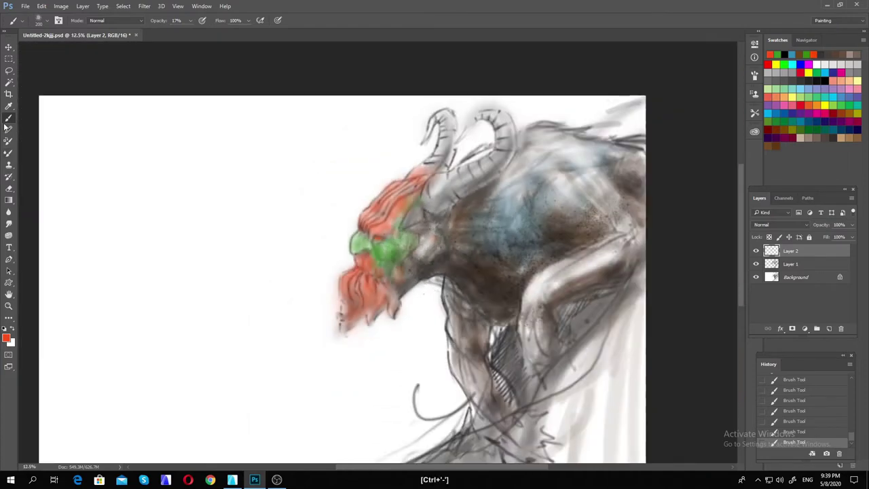
key("ctrl+plus")
key("e")
left_click_drag(407, 272, 461, 244)
left_click_drag(428, 288, 465, 251)
left_click_drag(407, 244, 482, 256)
left_click_drag(445, 292, 475, 207)
- Choose a different Brush preset and add another new layer above Layer 2
key("b")
left_click(39, 21)
right_click(68, 179)
left_click(97, 200)
key("Return")
left_click(830, 329)
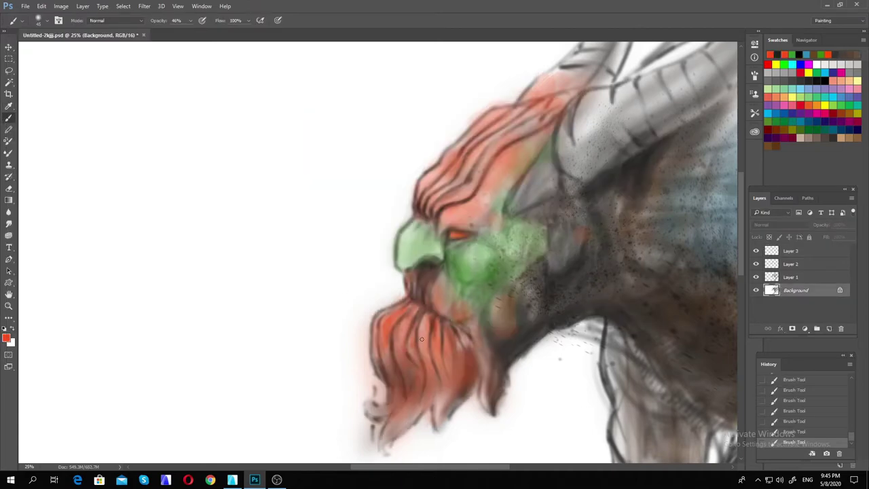
- Paint orange-red strokes over the brow and hair strands on the Background layer at 46% opacity
mouse_move(472, 226)
left_mouse_down()
mouse_move(489, 176)
mouse_move(492, 195)
left_mouse_up()
mouse_move(474, 234)
left_mouse_down()
mouse_move(436, 207)
mouse_move(450, 165)
left_mouse_up()
left_click_drag(502, 156, 483, 207)
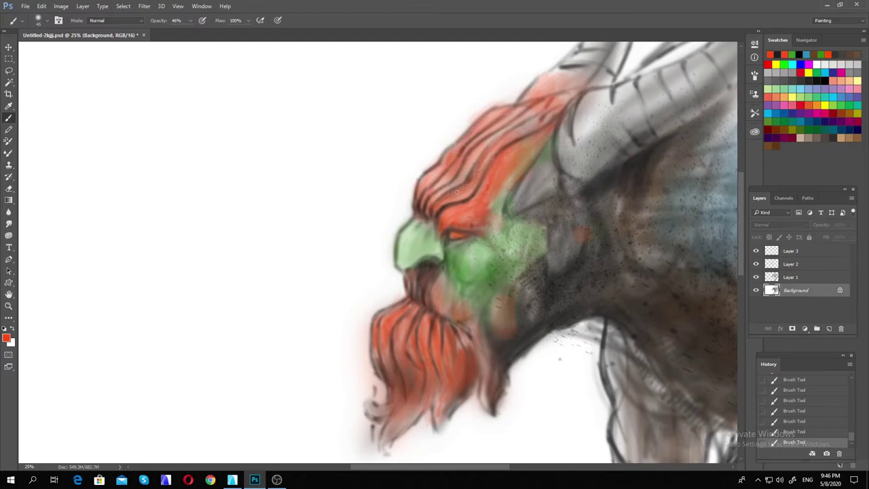
- Change the foreground colour to black and darken the nose and mouth, cleaning up with the Eraser
right_click(481, 230, "alt+shift")
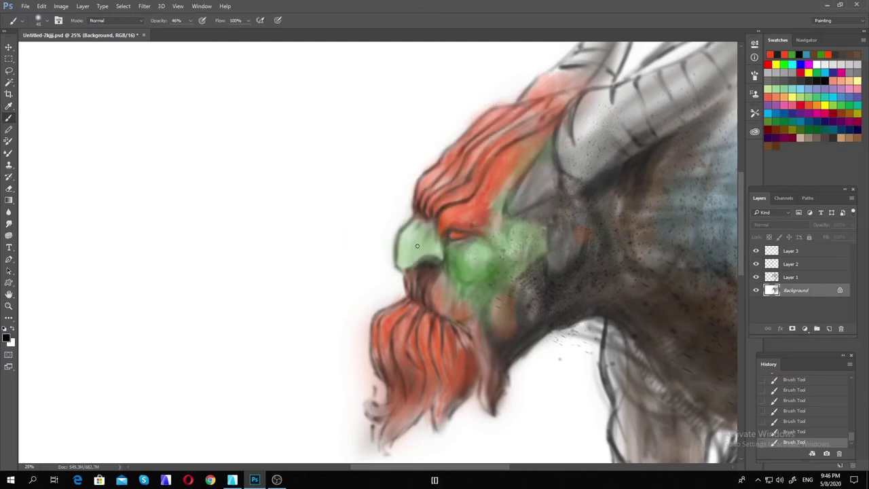
mouse_move(406, 262)
left_mouse_down()
mouse_move(427, 234)
mouse_move(444, 259)
mouse_move(436, 283)
left_mouse_up()
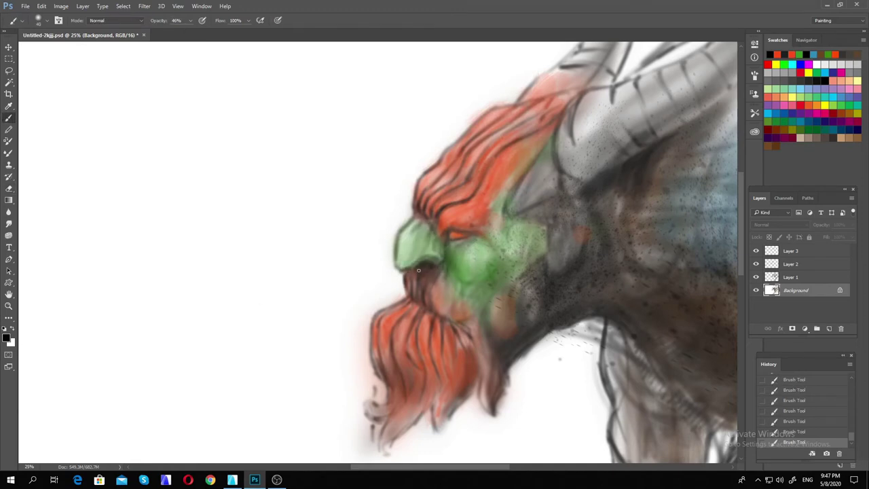
key("e")
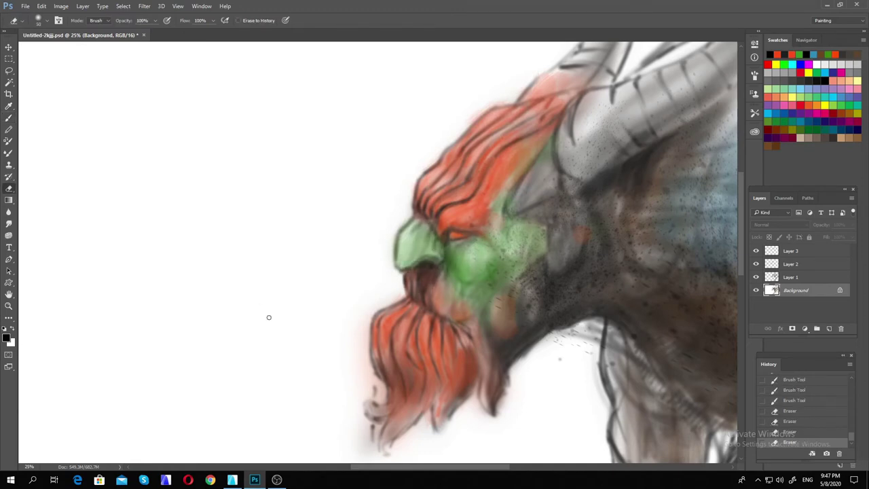
- Switch to Layer 1 and erase the orange from the eye to leave it white
key("x")
key("alt+bracketright")
left_click_drag(450, 235, 466, 236)
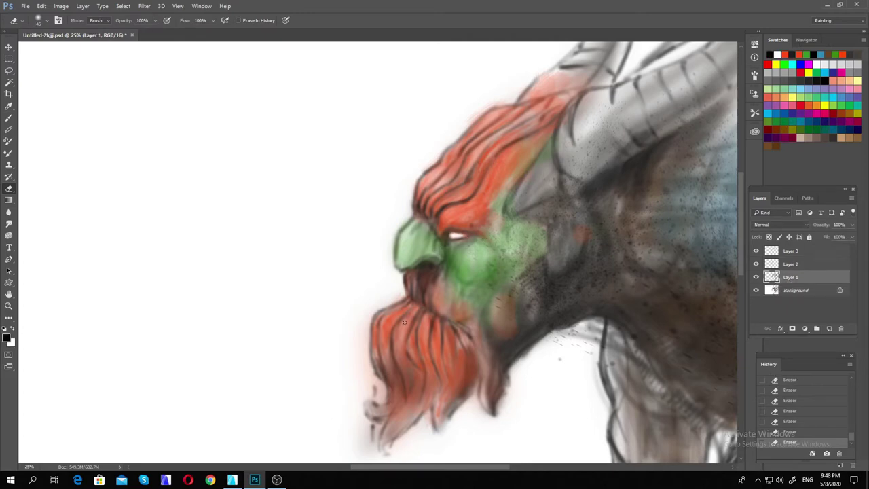
- Outline the white eye and paint its dark pupil with a small black brush
key("ctrl+plus")
key("ctrl+plus")
key("b")
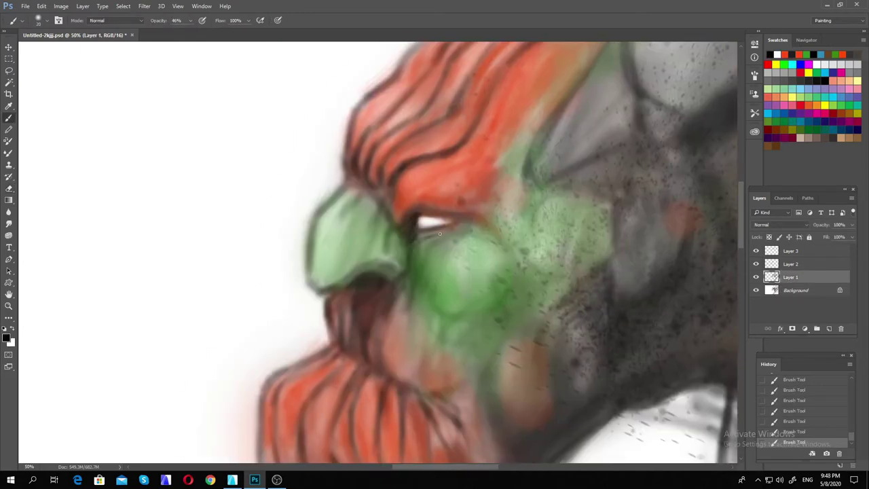
mouse_move(411, 220)
left_mouse_down()
mouse_move(397, 285)
mouse_move(343, 274)
mouse_move(403, 276)
mouse_move(345, 219)
left_mouse_up()
- Undo the most recent brush strokes on the face
key("ctrl+minus")
key("ctrl+minus")
key("ctrl+alt+z")
key("ctrl+alt+z")
key("ctrl+alt+z")
key("ctrl+alt+z")
key("ctrl+alt+z")
key("ctrl+alt+z")
key("ctrl+alt+z")
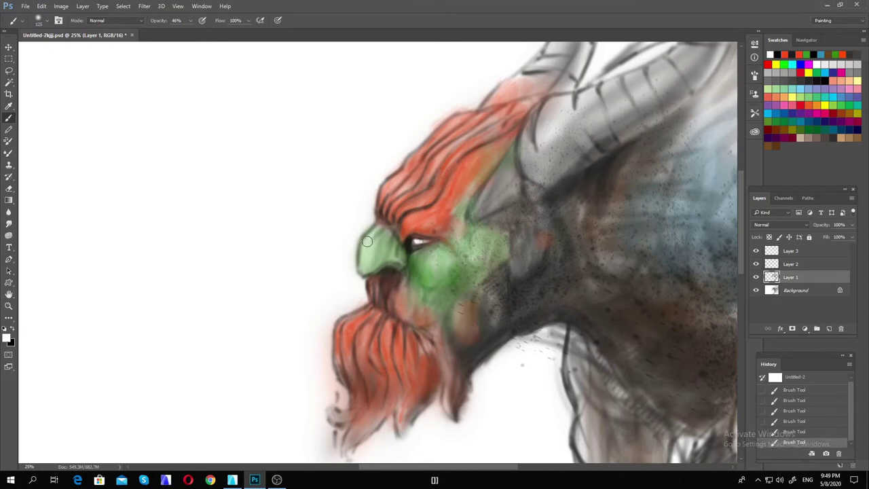
- Erase the green from the nose, moving through the layers up to Layer 3
key("e")
mouse_move(370, 244)
left_mouse_down()
mouse_move(380, 254)
mouse_move(390, 248)
mouse_move(383, 236)
left_mouse_up()
key("alt+bracketleft")
key("alt+bracketright")
key("alt+bracketright")
key("alt+bracketright")
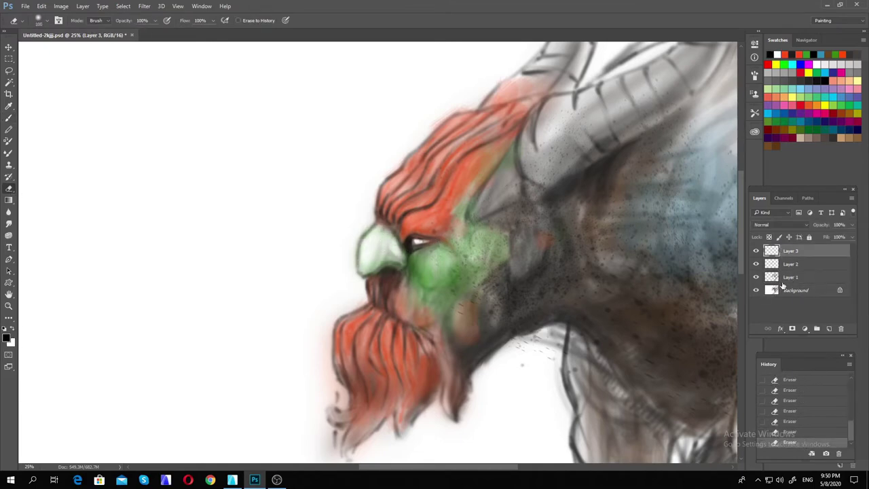
- Choose a brush with orange #ff4c0e at 23% opacity and paint the nose and mouth on Layer 3
key("b")
left_click(42, 20)
mouse_move(119, 196)
left_mouse_down()
mouse_move(124, 308)
mouse_move(121, 152)
mouse_move(123, 354)
mouse_move(123, 128)
mouse_move(128, 283)
left_mouse_up()
left_click(333, 243)
left_click(6, 338)
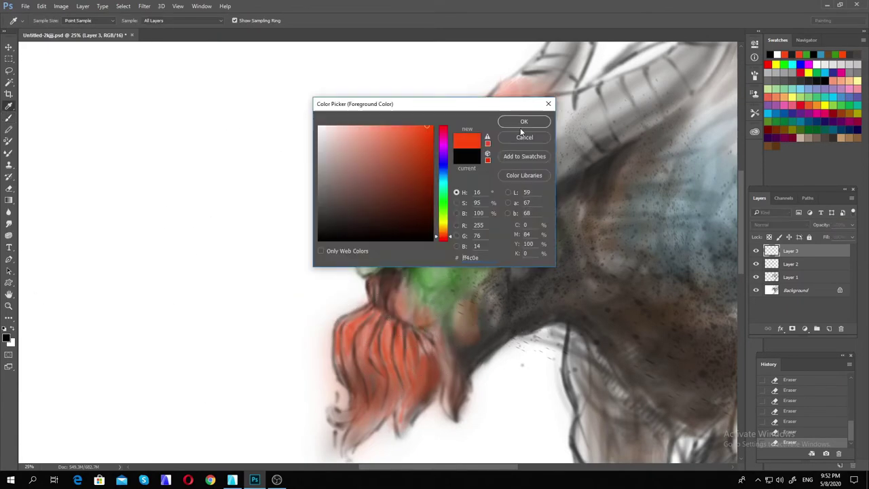
left_click(523, 120)
mouse_move(364, 246)
left_mouse_down()
mouse_move(365, 264)
mouse_move(387, 245)
mouse_move(402, 262)
left_mouse_up()
key("2")
key("3")
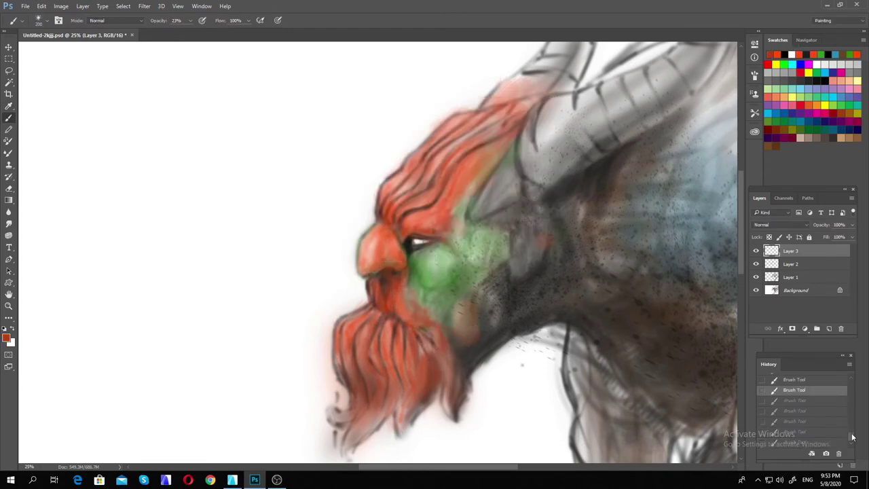
- Undo the latest red strokes on the face and trim the paint around the nose's edge with the Eraser
key("ctrl+z")
key("ctrl+z")
key("ctrl+z")
key("ctrl+z")
key("ctrl+z")
key("ctrl+z")
key("e")
key("ctrl+z")
key("ctrl+z")
key("ctrl+z")
key("ctrl+z")
key("ctrl+z")
key("ctrl+z")
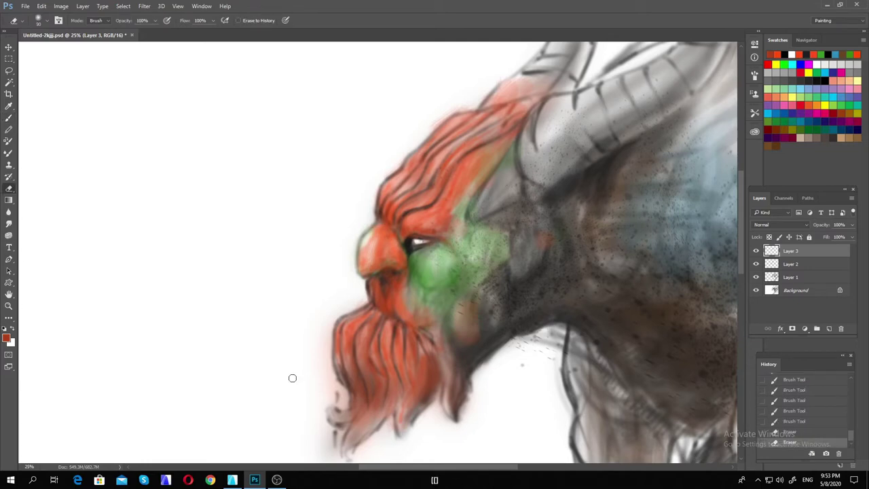
- Erase the stray green and red paint around the nose across the layers and return to Layer 3
key("alt+bracketright")
key("alt+bracketleft")
key("alt+bracketright")
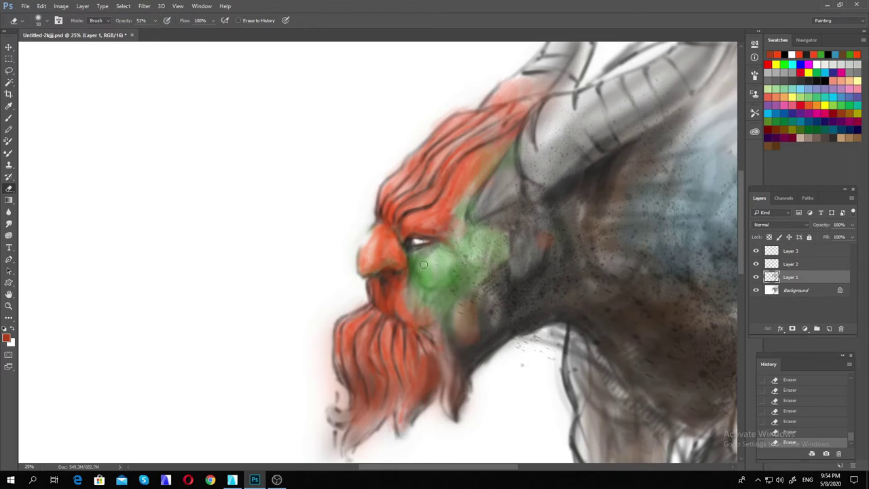
key("alt+bracketleft")
key("alt+bracketright")
key("alt+bracketright")
key("alt+bracketleft")
left_click(790, 251)
left_click(794, 290)
key("alt+bracketright")
key("alt+bracketright")
key("alt+bracketright")
- Set the painting colour to dark grey #353535 and choose a small soft brush for Layer 3
key("b")
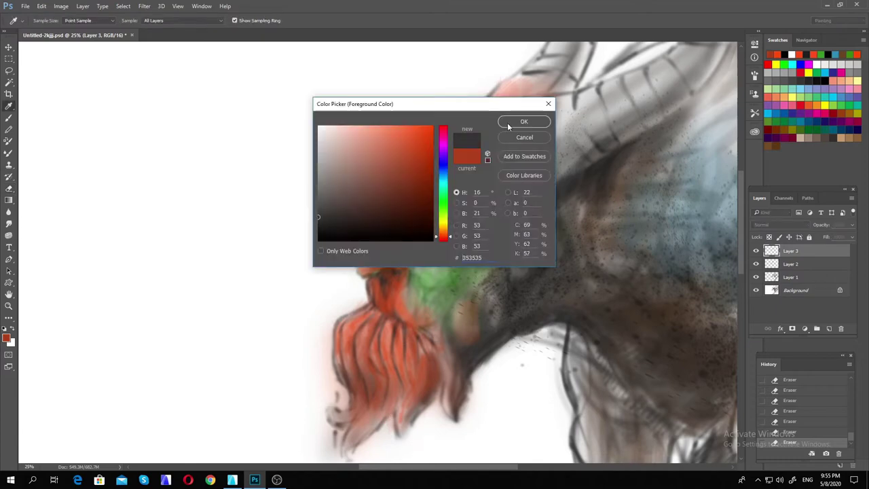
left_click(517, 120)
left_click(40, 21)
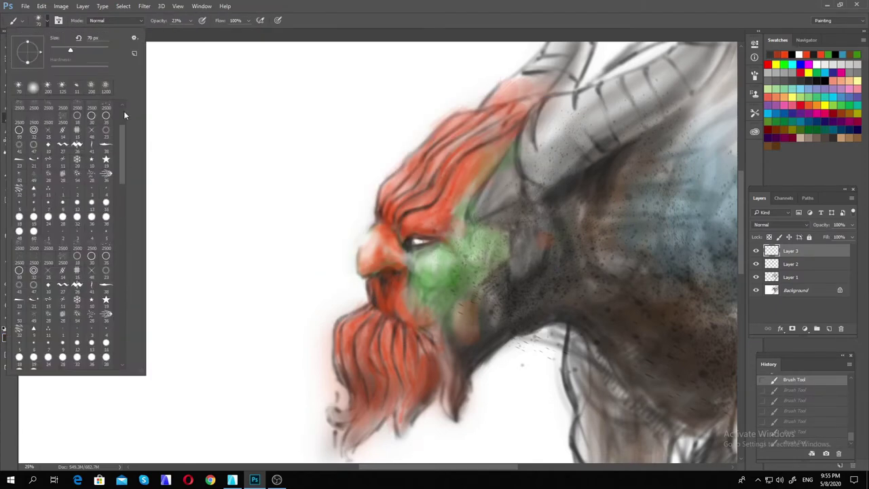
double_click(124, 111)
key("alt+comma")
key("alt+period")
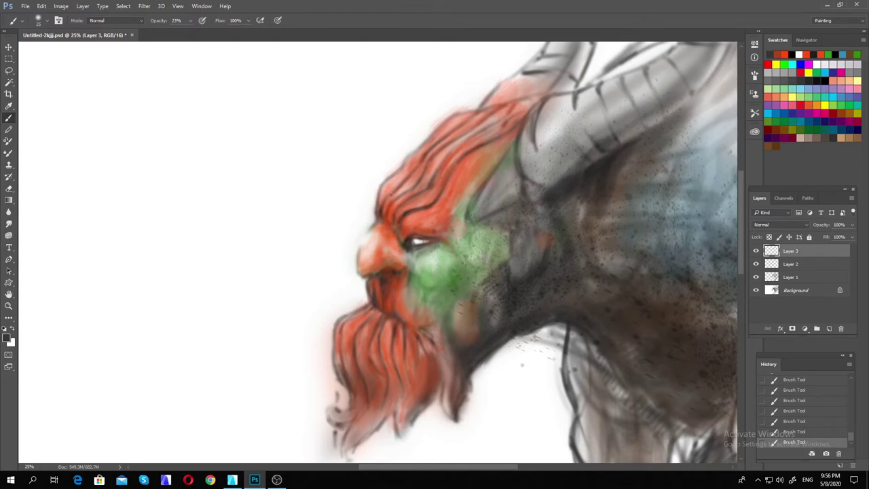
- Pick a near-black colour and darken the nose outline, mouth and neck behind the jaw on Layer 3 at 23% opacity
key("alt+c")
key("Return")
left_click(39, 21)
double_click(120, 152)
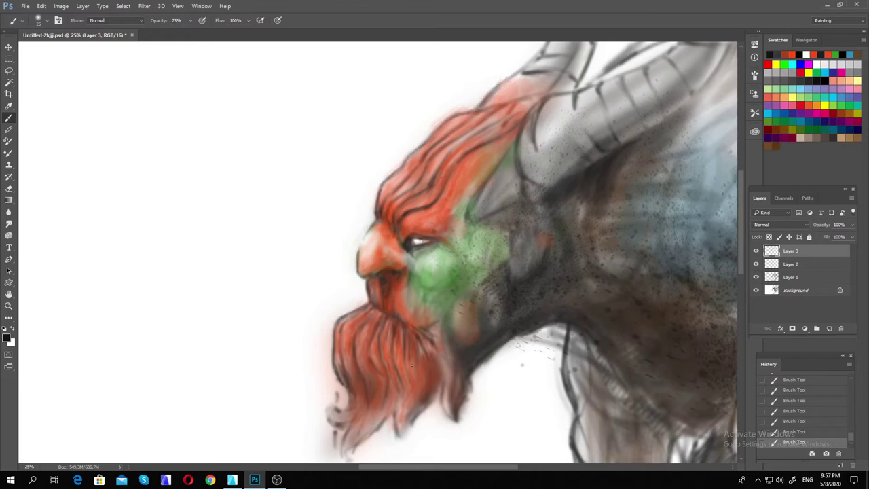
mouse_move(545, 293)
left_mouse_down()
mouse_move(632, 344)
mouse_move(488, 306)
mouse_move(535, 231)
mouse_move(503, 169)
left_mouse_up()
key("bracketright")
key("bracketleft")
key("bracketleft")
key("bracketleft")
key("bracketleft")
key("bracketleft")
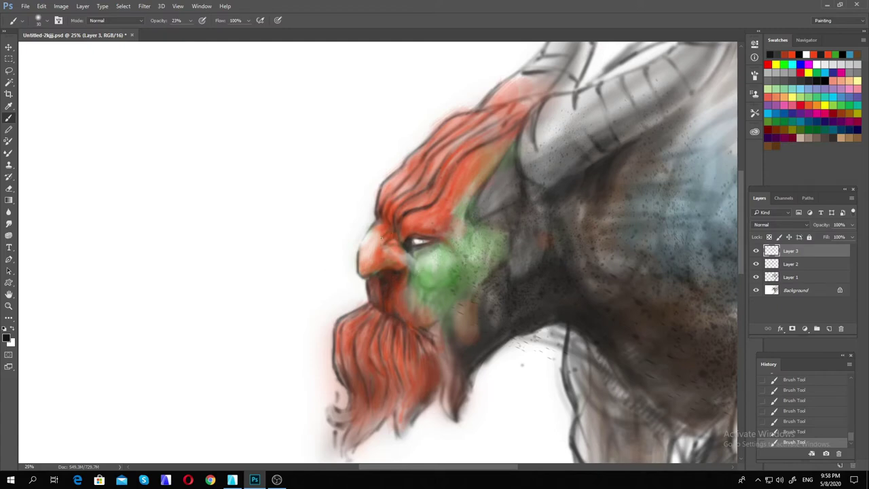
- Sample orange-red from the brow and repaint the hair and nose on Layer 2 at 48% opacity
left_click(427, 197, "alt")
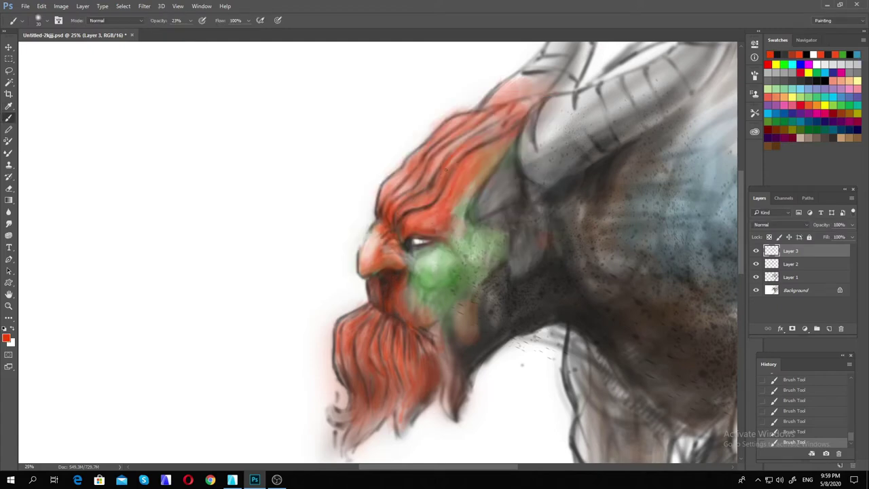
key("alt+bracketleft")
key("4")
key("8")
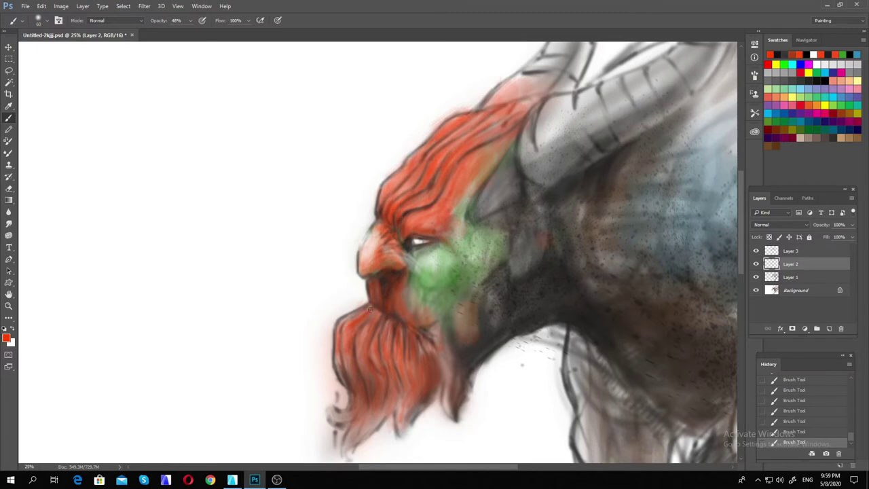
scroll(387, 348, "down", 3)
scroll(464, 161, "up", 4)
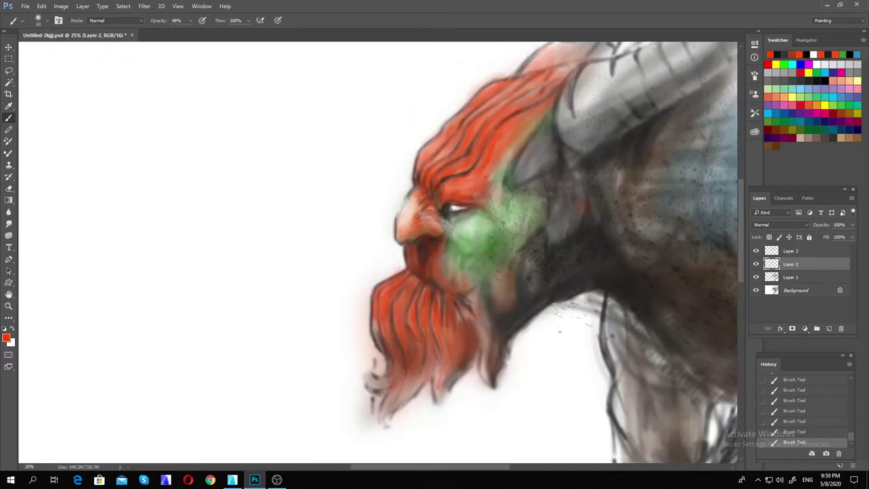
left_click(415, 236, "alt")
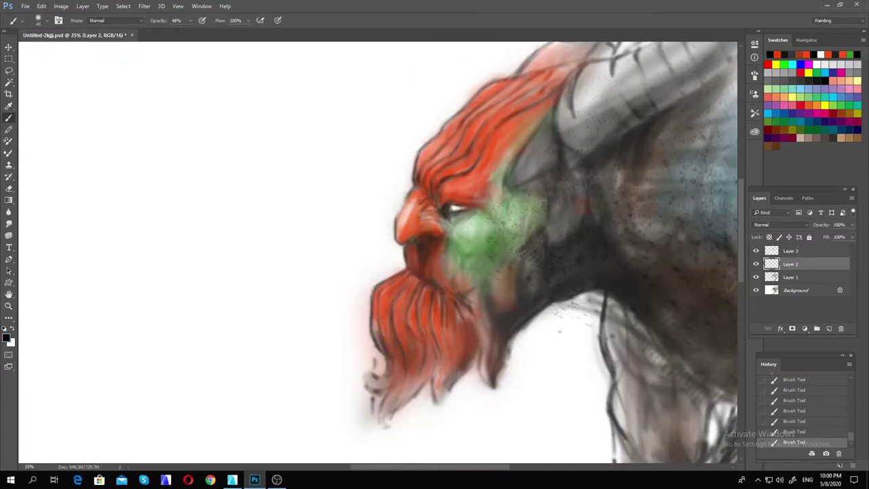
- Shade the neck and shoulder with black at 31% opacity on Layer 2
mouse_move(509, 338)
left_mouse_down()
mouse_move(597, 233)
mouse_move(704, 348)
left_mouse_up()
key("ctrl+minus")
key("3")
key("1")
mouse_move(562, 232)
left_mouse_down()
mouse_move(543, 224)
mouse_move(600, 142)
left_mouse_up()
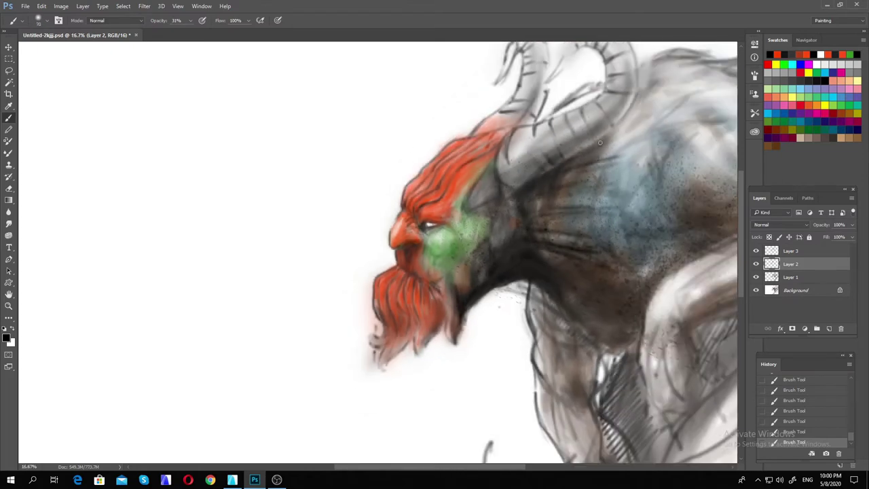
mouse_move(634, 328)
left_mouse_down()
mouse_move(604, 292)
mouse_move(695, 244)
mouse_move(591, 210)
left_mouse_up()
key("ctrl+minus")
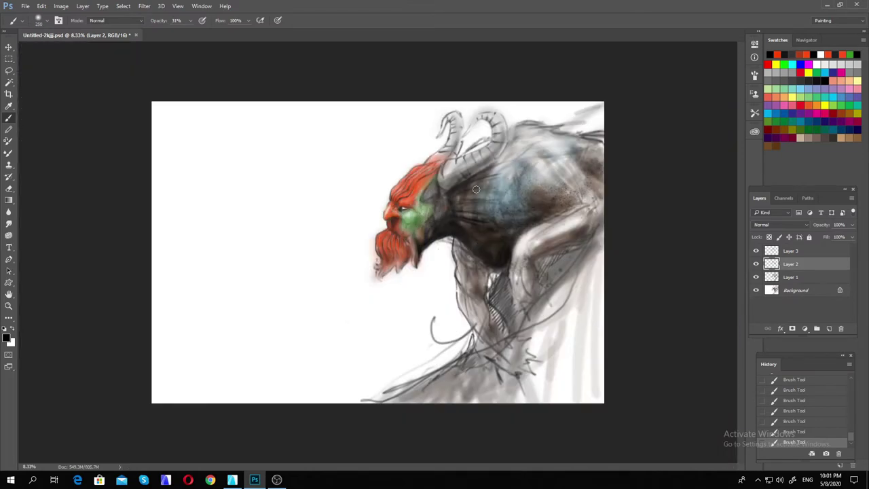
- Darken the chest and front leg with black, switch to the Background layer and save the document
mouse_move(484, 231)
left_mouse_down()
mouse_move(530, 190)
mouse_move(475, 285)
mouse_move(488, 340)
left_mouse_up()
key("alt+bracketleft")
key("alt+bracketleft")
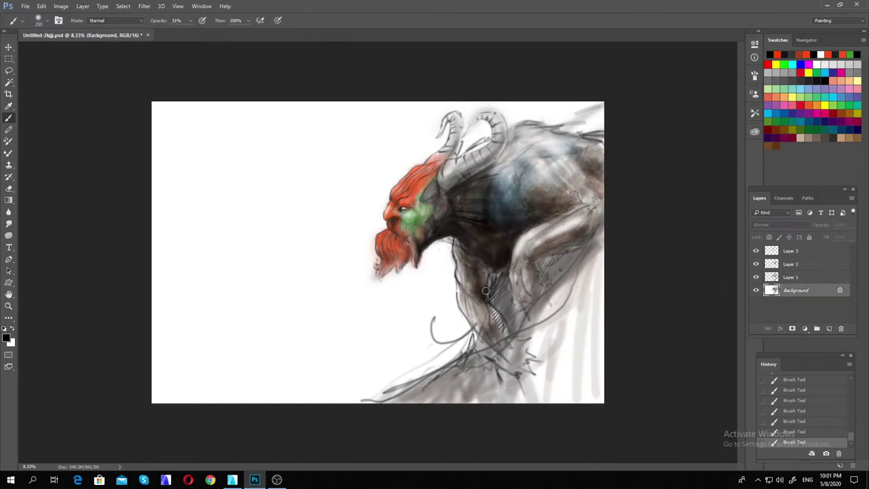
key("ctrl+s")
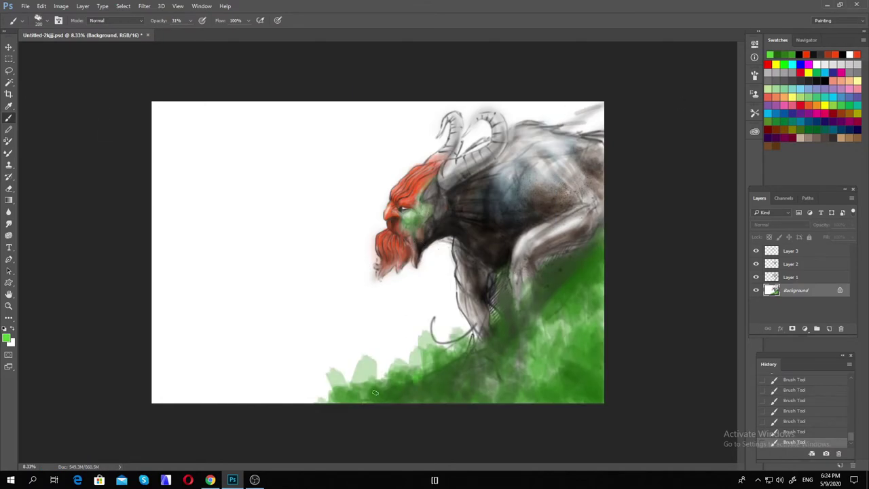
- Undo the latest green brush strokes on the hill
key("ctrl+alt+z")
key("ctrl+alt+z")
key("ctrl+alt+z")
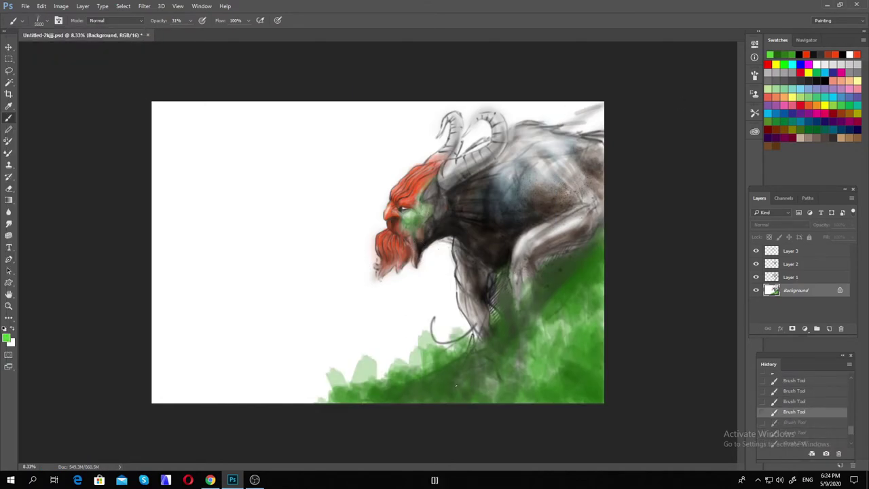
- Add a new layer at the top of the stack and paint grass blades along the hill's lower edge with a grass brush
key("ctrl+shift+alt+n")
key("ctrl+shift+bracketright")
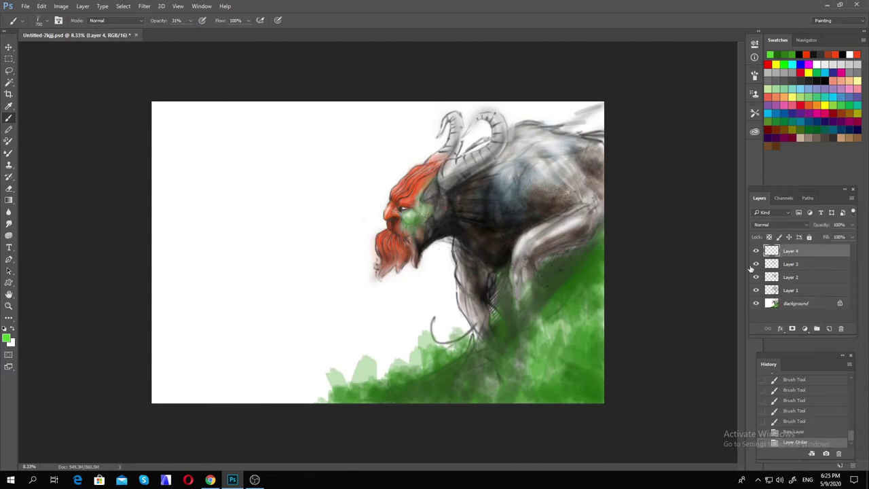
left_click_drag(301, 376, 297, 336)
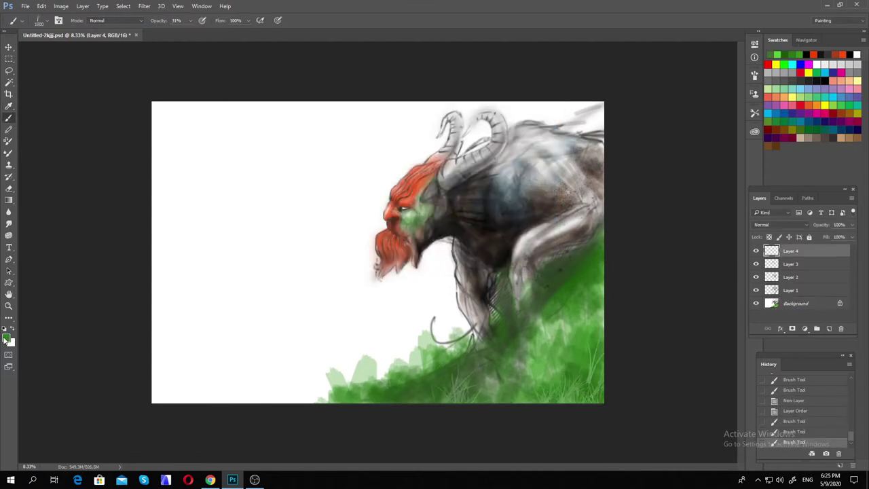
key("ctrl+z")
left_click_drag(450, 411, 453, 387)
- Choose darker greens and paint grass blades over the whole hillside on Layer 4 at 31% opacity
left_click(7, 337)
left_click(523, 121)
mouse_move(589, 401)
left_mouse_down()
mouse_move(598, 380)
mouse_move(556, 340)
left_mouse_up()
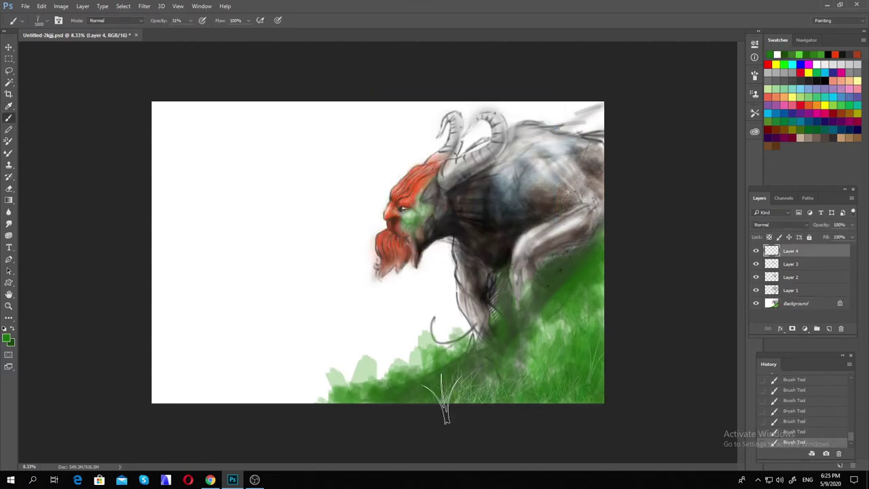
left_click_drag(306, 401, 319, 373)
left_click_drag(583, 285, 549, 367)
left_click_drag(415, 401, 427, 363)
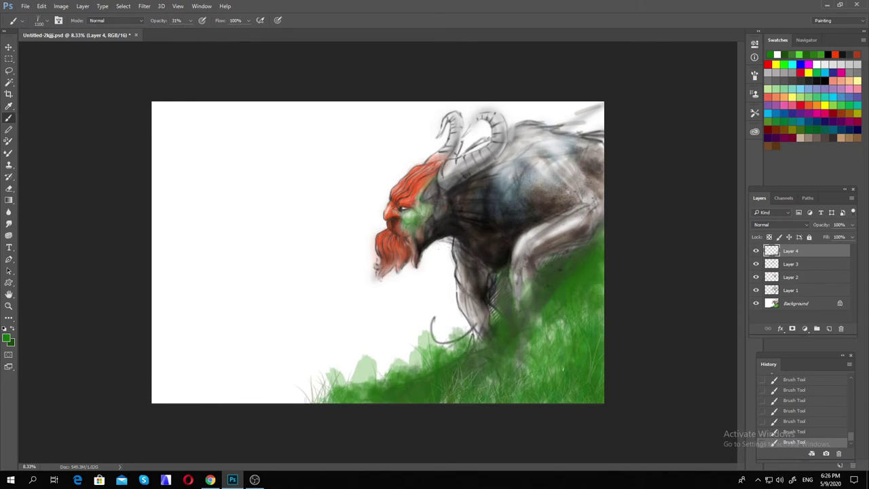
mouse_move(543, 332)
left_mouse_down()
mouse_move(556, 349)
mouse_move(502, 394)
left_mouse_up()
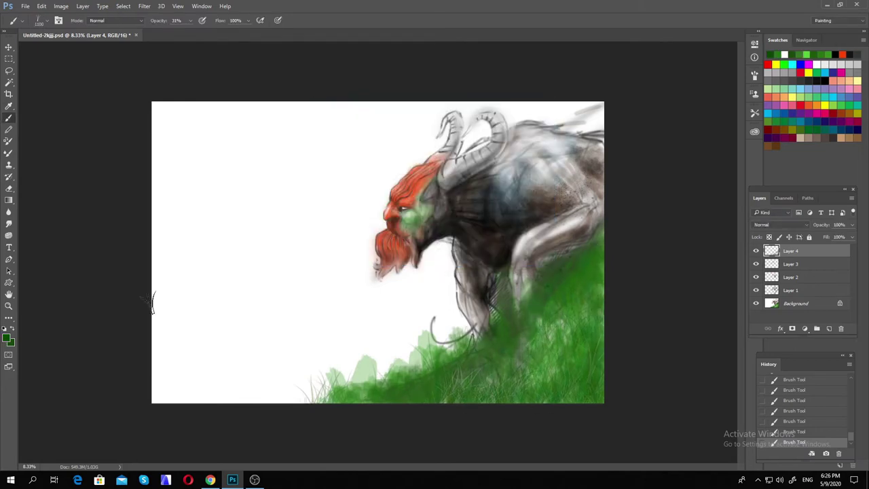
left_click_drag(475, 352, 441, 367)
- Paint the hillside with a soft round brush in deeper greens on Layer 4, stepping back through the history to remove the last strokes
left_click(47, 21)
double_click(71, 106)
key("ctrl+alt+z")
key("ctrl+alt+z")
left_click_drag(509, 386, 591, 350)
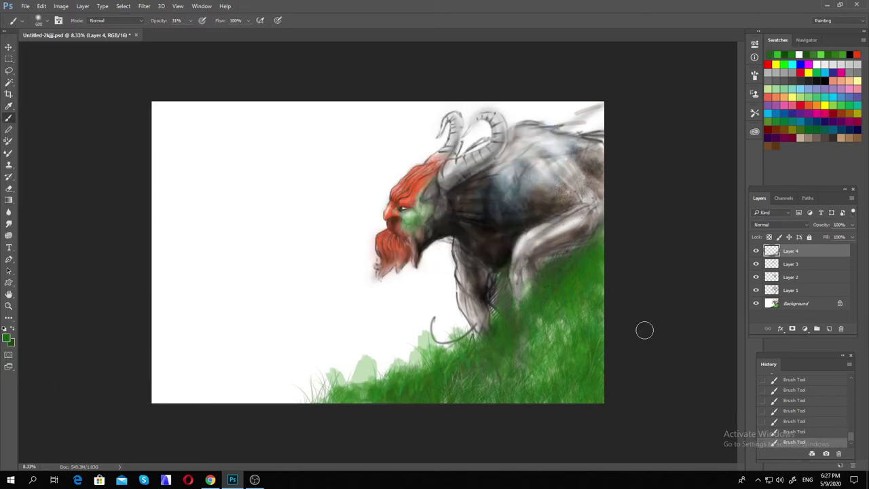
left_click_drag(536, 383, 565, 307)
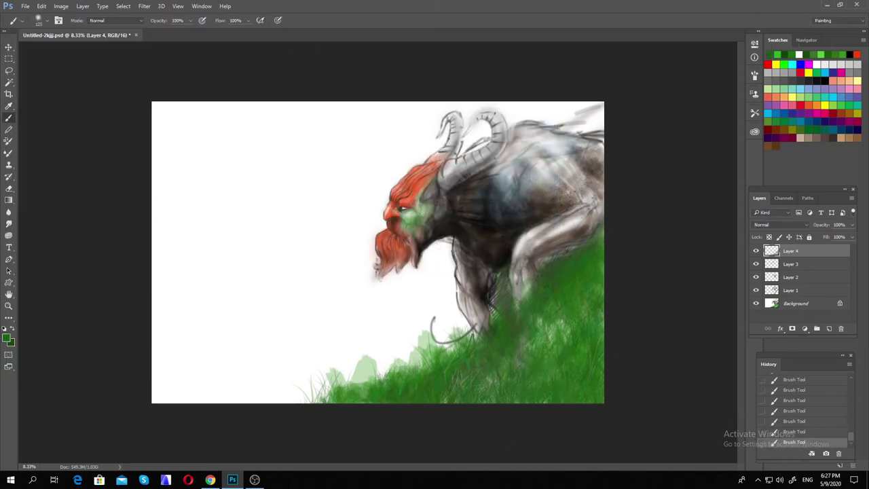
mouse_move(576, 349)
left_mouse_down()
mouse_move(590, 364)
mouse_move(598, 232)
left_mouse_up()
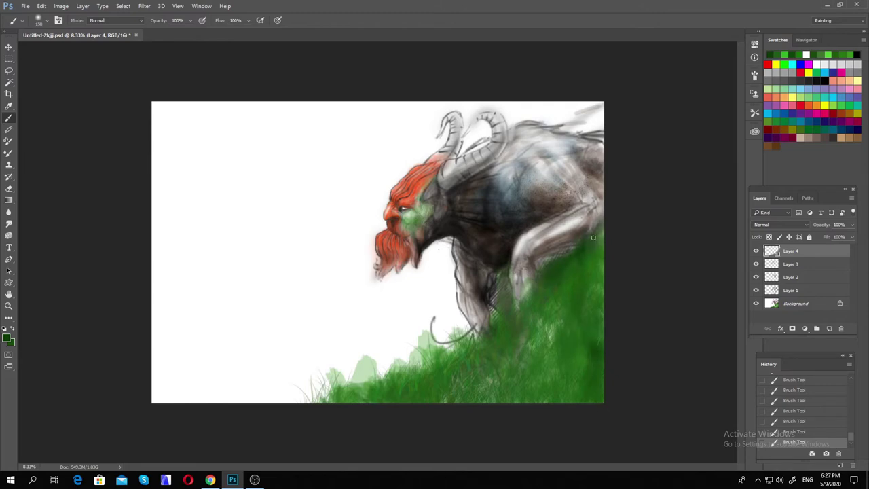
scroll(801, 407, "up", 2)
left_click(790, 387)
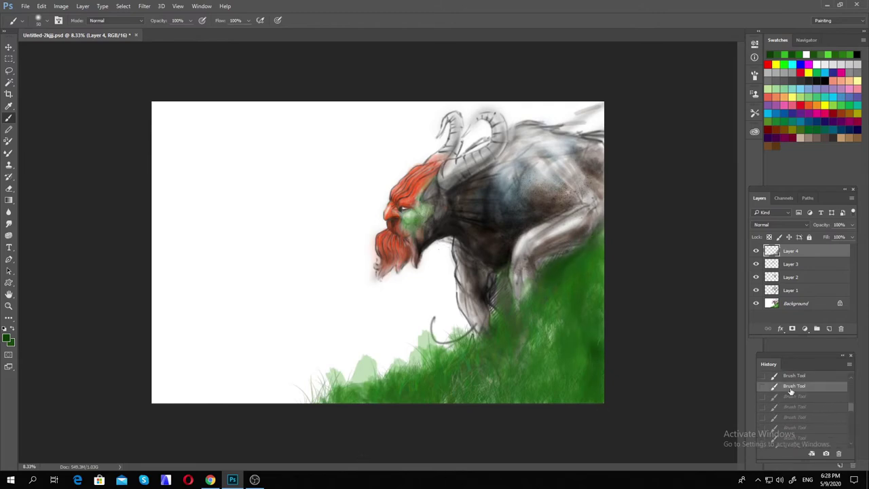
- Pick a dark grey and strengthen the horns' outlines and ridge lines on Layer 4 at 56% opacity
key("ctrl+plus")
key("ctrl+plus")
left_click(8, 339)
key("Escape")
key("ctrl+plus")
left_click_drag(523, 235, 483, 261)
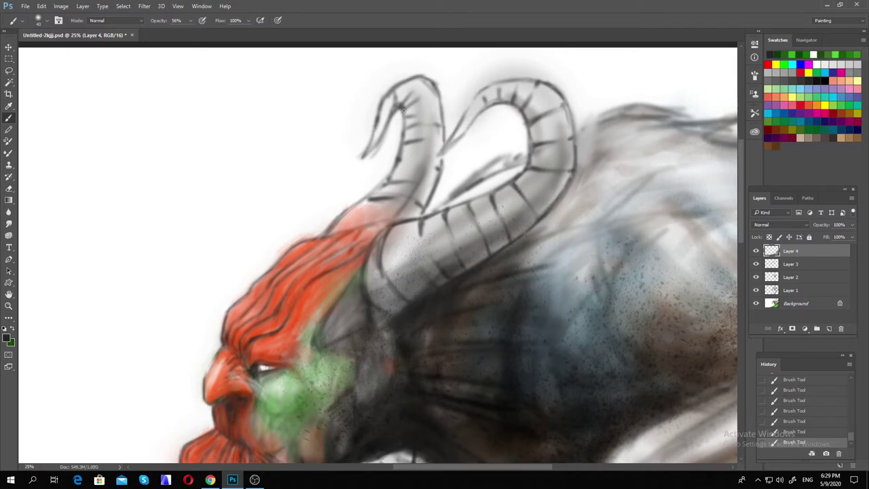
- Erase the excess red paint at the base of the far horn on Layer 2
key("alt+bracketleft")
key("alt+bracketleft")
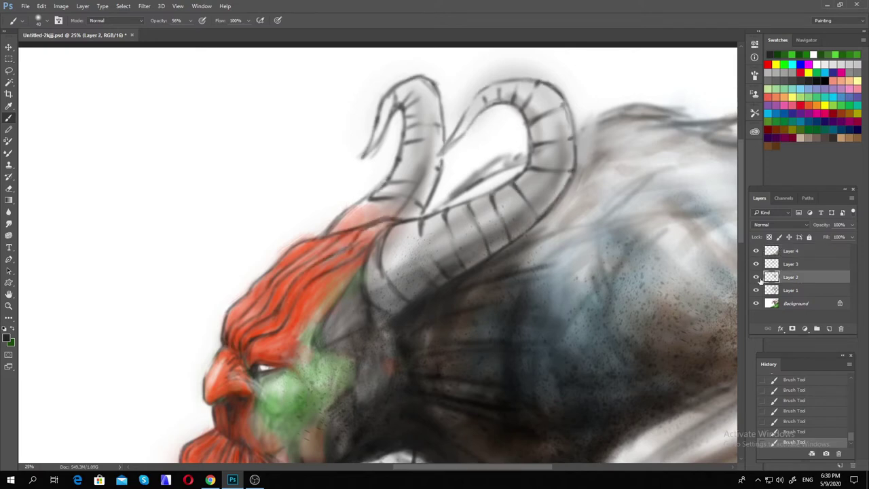
key("e")
left_click(371, 217)
key("b")
scroll(391, 365, "down", 2)
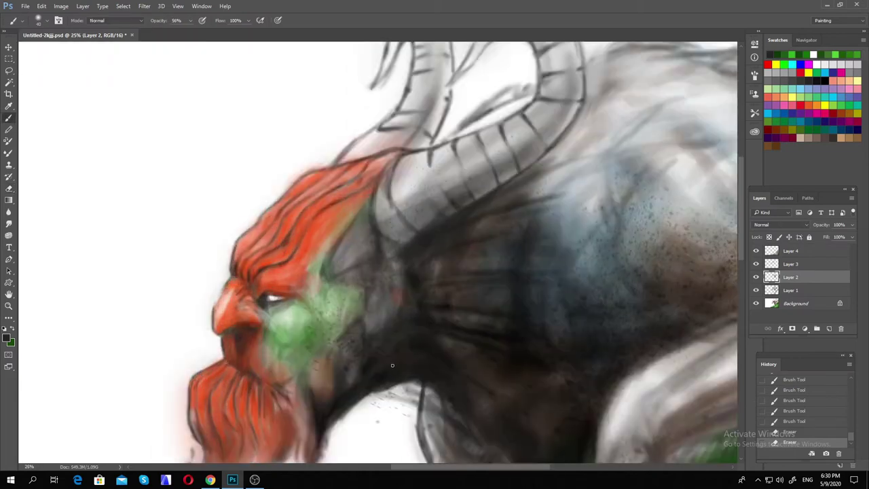
- Darken the neck, ear and jaw lines with near-black at 64% opacity on Layer 4, undoing the last stroke
key("alt+bracketright")
key("alt+bracketright")
mouse_move(300, 451)
left_mouse_down()
mouse_move(407, 341)
mouse_move(477, 206)
left_mouse_up()
mouse_move(585, 202)
left_mouse_down()
mouse_move(526, 202)
mouse_move(549, 203)
mouse_move(538, 212)
mouse_move(522, 308)
mouse_move(371, 338)
mouse_move(391, 283)
mouse_move(379, 249)
mouse_move(374, 289)
mouse_move(395, 259)
left_mouse_up()
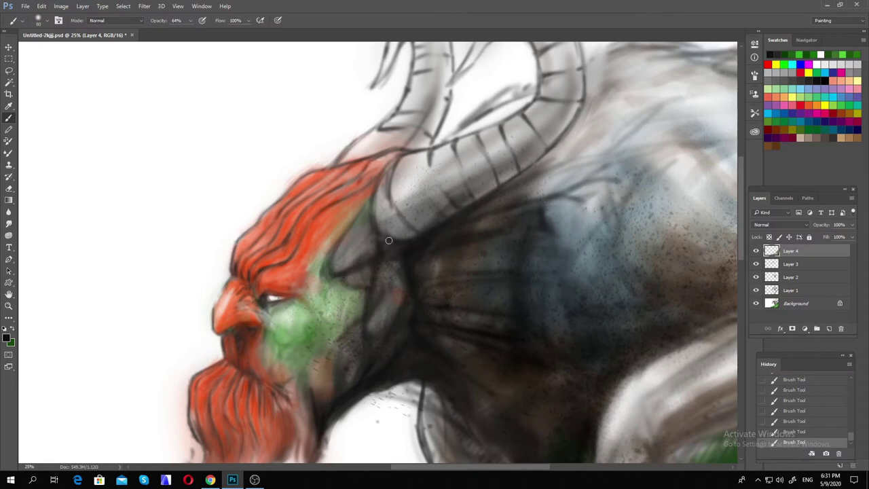
left_click_drag(336, 335, 345, 334)
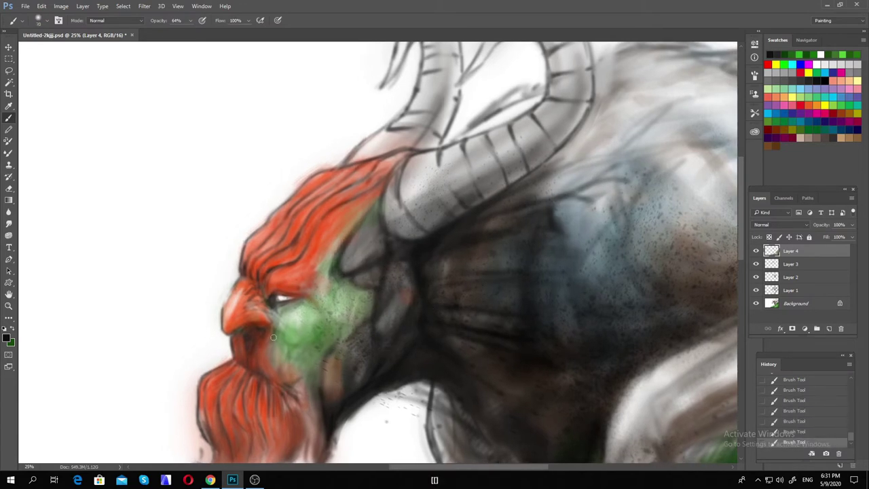
key("ctrl+z")
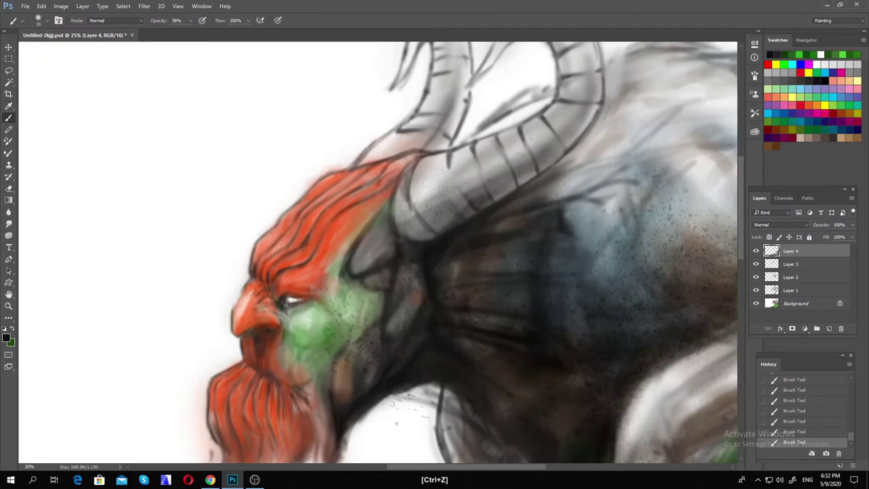
- Shade the chest and flank with near-black at 55% opacity on Layer 4
key("ctrl+minus")
key("ctrl+minus")
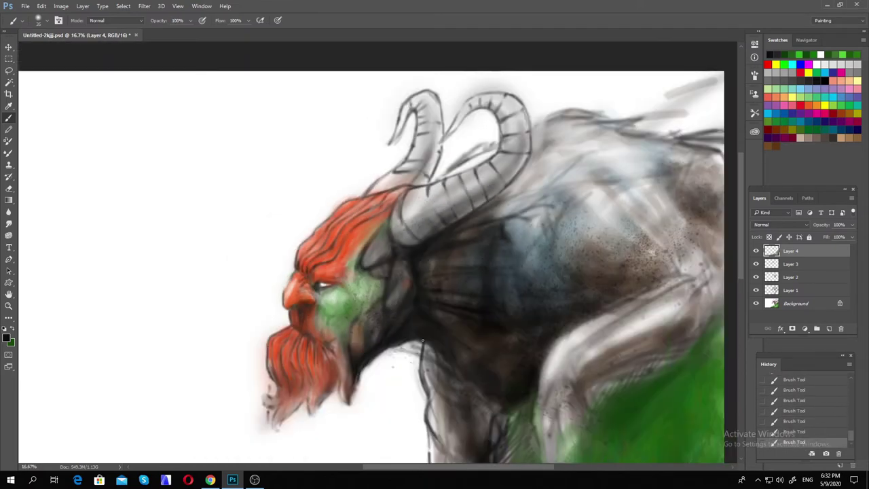
key("ctrl+minus")
left_click_drag(466, 232, 468, 231)
mouse_move(570, 249)
left_mouse_down()
mouse_move(591, 217)
mouse_move(532, 252)
left_mouse_up()
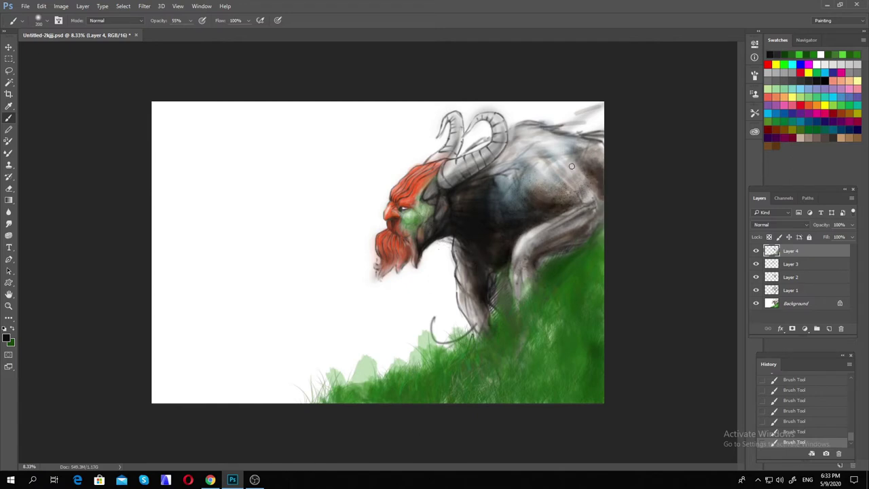
- Erase the loose grey sketch strokes above the beast's back, moving down to Layer 1
key("e")
key("alt+[")
key("alt+[")
key("alt+[")
left_click_drag(573, 118, 600, 112)
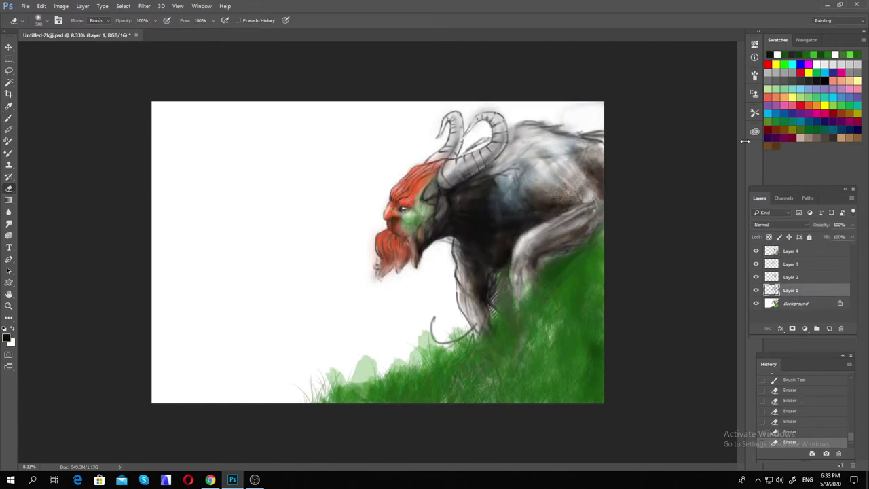
- Darken the beard's strand lines with near-black at 55% opacity on Layer 4
key("ctrl+minus")
key("ctrl+plus")
key("ctrl+plus")
key("ctrl+plus")
key("ctrl+plus")
key("ctrl+plus")
key("ctrl+plus")
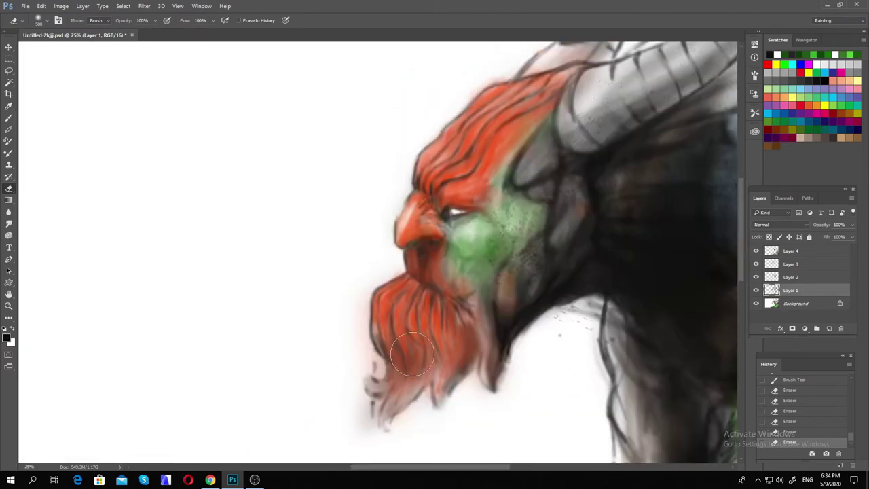
key("b")
key("alt+.")
key("bracketright")
key("bracketright")
key("bracketright")
key("bracketright")
key("bracketright")
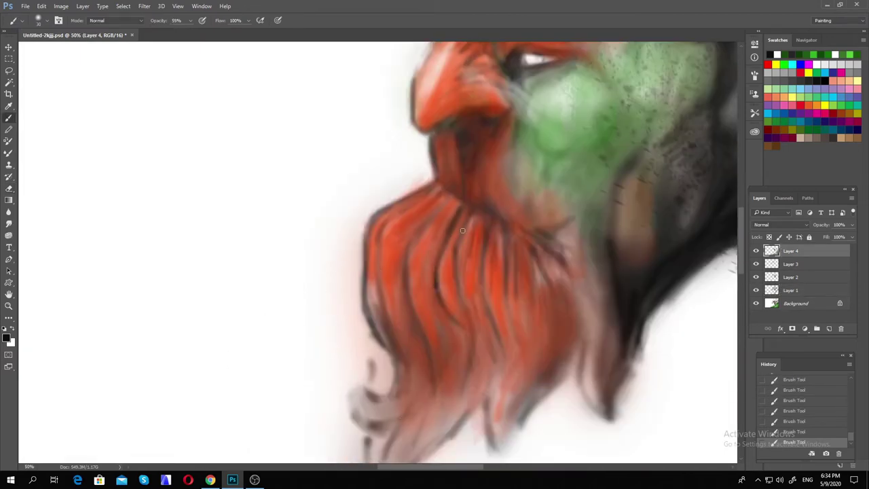
key("ctrl+minus")
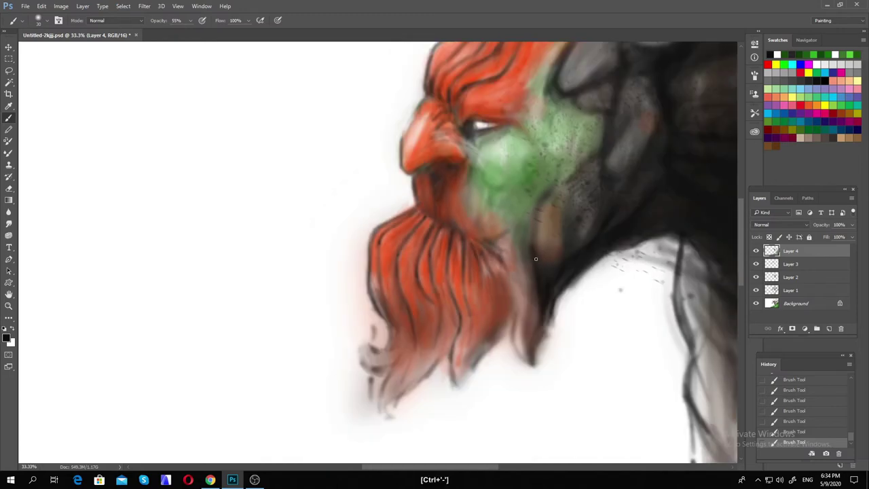
- Darken the lines of the hair, nose and moustache and the eye outline with near-black on Layer 4
scroll(456, 173, "up", 3)
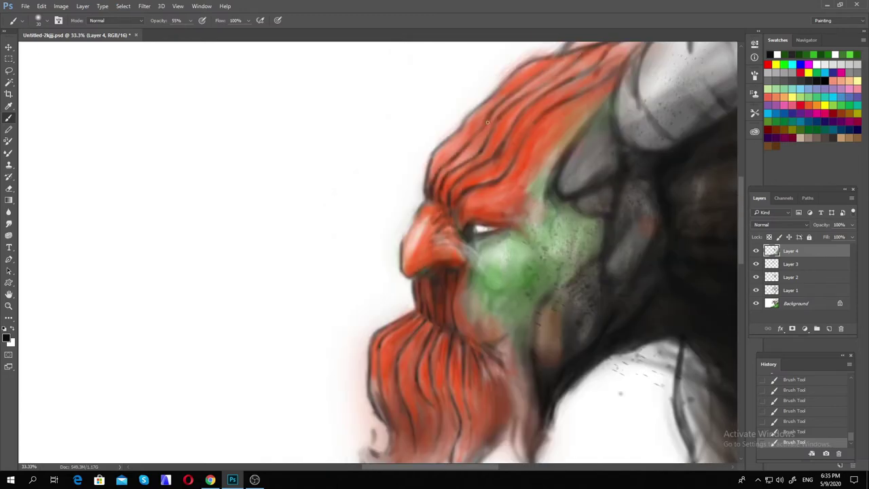
key("ctrl+plus")
key("ctrl+plus")
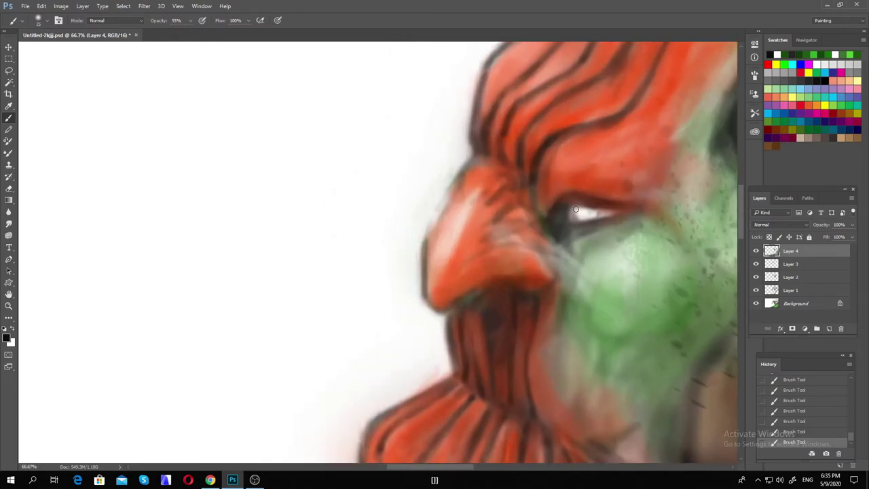
key("ctrl+minus")
key("ctrl+minus")
- Shade softly between the hair and brow lines with near-black at 31% opacity
key("3")
key("1")
left_click_drag(449, 239, 466, 241)
key("ctrl+plus")
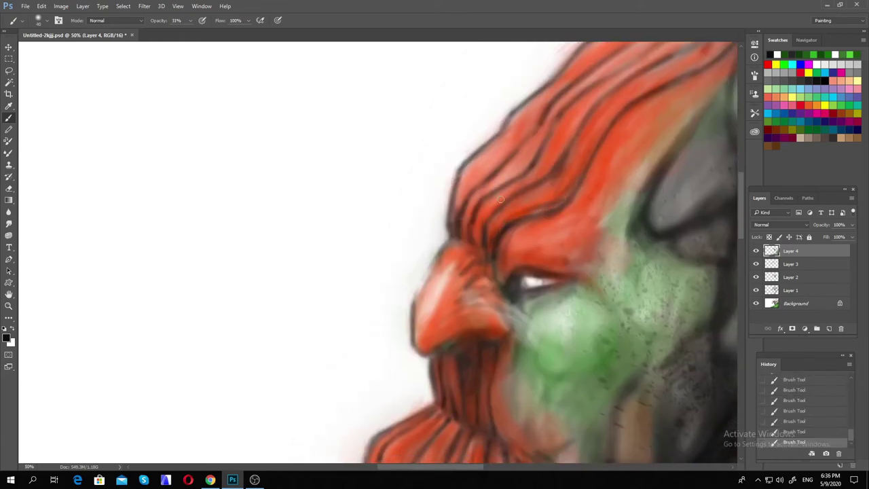
- Paint white highlights along the beard and moustache strands at 31% opacity on Layer 4
scroll(475, 285, "down", 5)
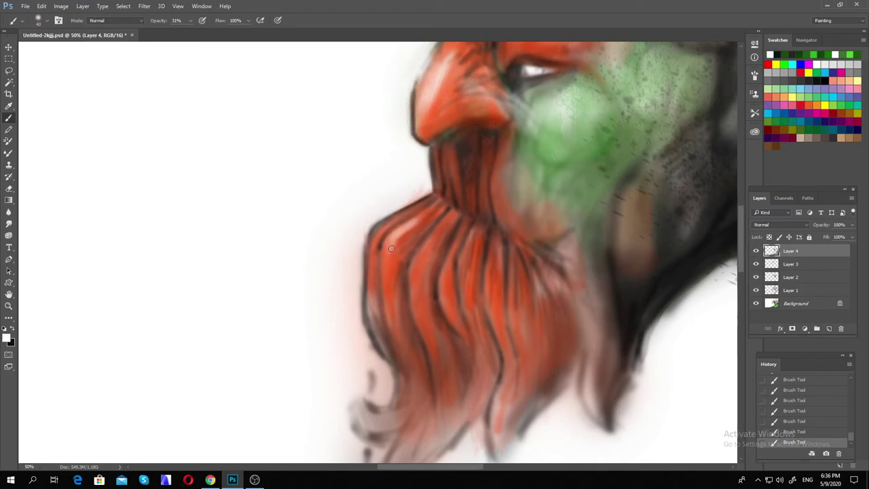
left_click_drag(424, 272, 447, 312)
left_click_drag(475, 258, 489, 380)
key("ctrl+minus")
key("ctrl+minus")
key("ctrl+plus")
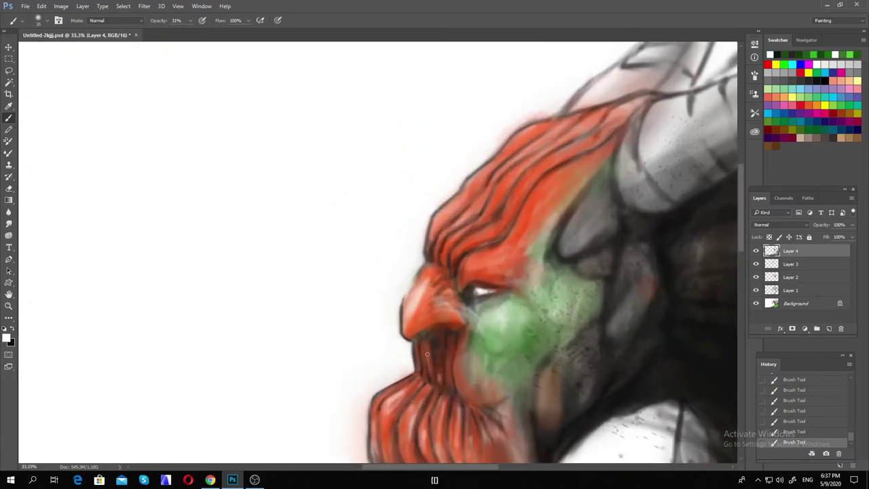
- Add a new blank layer above Layer 4
key("ctrl+minus")
key("ctrl+minus")
key("ctrl+minus")
key("ctrl+minus")
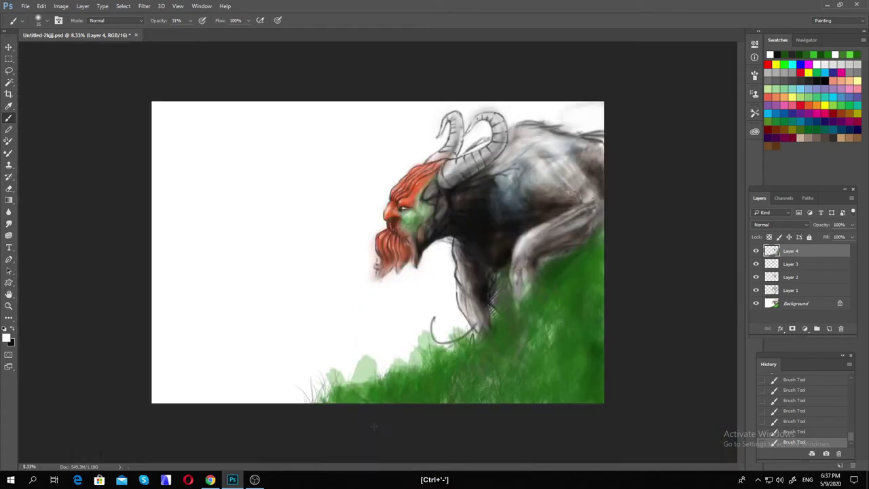
key("ctrl+plus")
key("ctrl+minus")
key("ctrl+shift+alt+n")
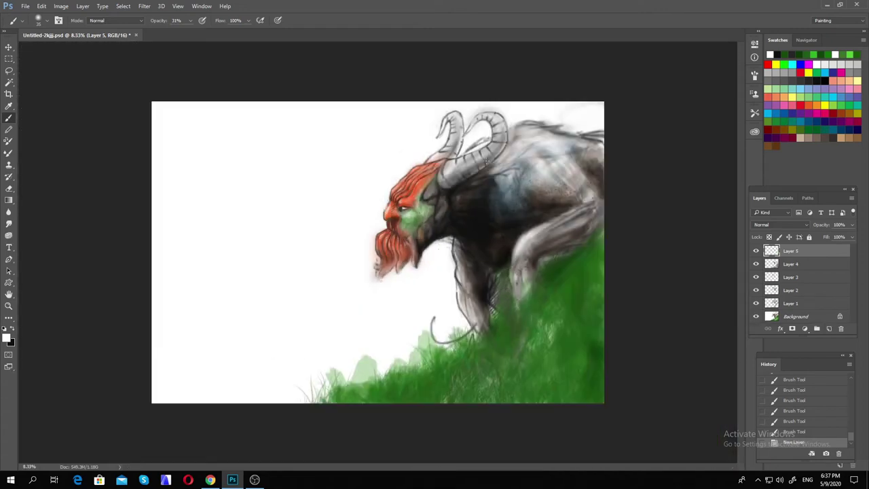
- Cover the canvas in grey-brown on Layer 5 with Pin Light blending and erase the tint over the beast
key("9")
key("7")
mouse_move(213, 102)
left_mouse_down()
mouse_move(216, 399)
mouse_move(190, 380)
mouse_move(190, 402)
left_mouse_up()
mouse_move(246, 102)
left_mouse_down()
mouse_move(238, 403)
mouse_move(261, 403)
left_mouse_up()
key("ctrl+z")
left_click_drag(272, 102, 259, 402)
left_click_drag(309, 102, 304, 369)
left_click_drag(324, 102, 321, 128)
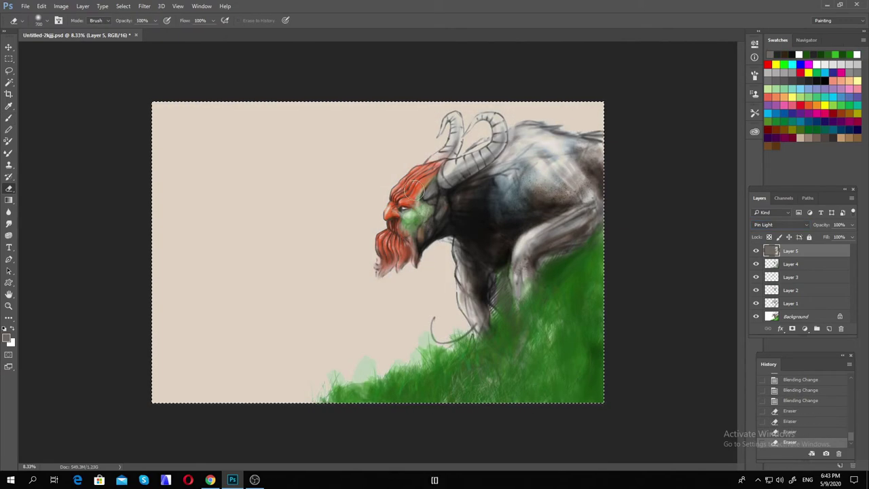
left_click_drag(414, 187, 420, 197)
- Fill a new layer with orange-red and set it to Multiply blending at 46% layer opacity
key("ctrl+shift+alt+n")
key("w")
left_click(254, 246)
left_click(9, 340)
mouse_move(443, 228)
left_mouse_down()
mouse_move(445, 214)
mouse_move(444, 234)
left_mouse_up()
key("Return")
key("alt+BackSpace")
scroll(787, 226, "down", 20)
scroll(787, 227, "up", 20)
key("4")
key("6")
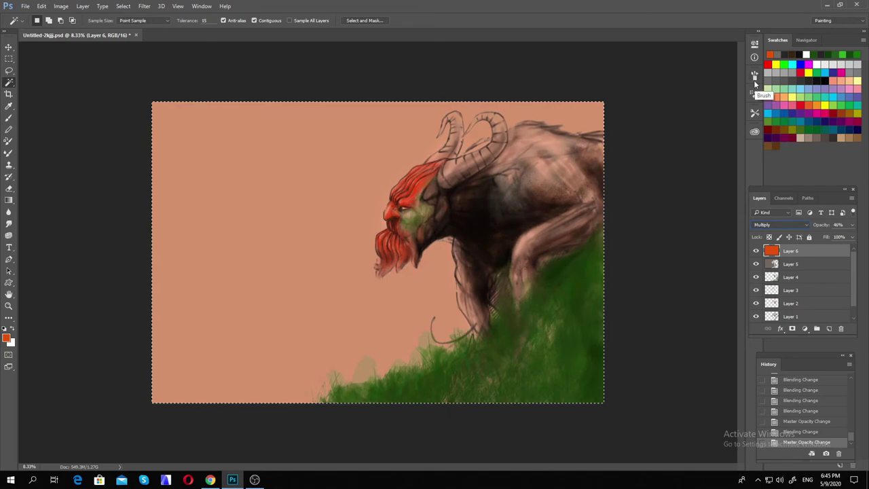
- Erase parts of the orange tint over the beast's body, face and front leg and the grassy hill on Layer 6
key("e")
left_click_drag(428, 380, 443, 398)
left_click_drag(475, 353, 484, 388)
left_click_drag(515, 244, 543, 136)
mouse_move(495, 156)
left_mouse_down()
mouse_move(432, 177)
mouse_move(397, 265)
left_mouse_up()
left_click_drag(465, 291, 471, 329)
left_click_drag(410, 176, 442, 157)
key("bracketleft")
key("bracketleft")
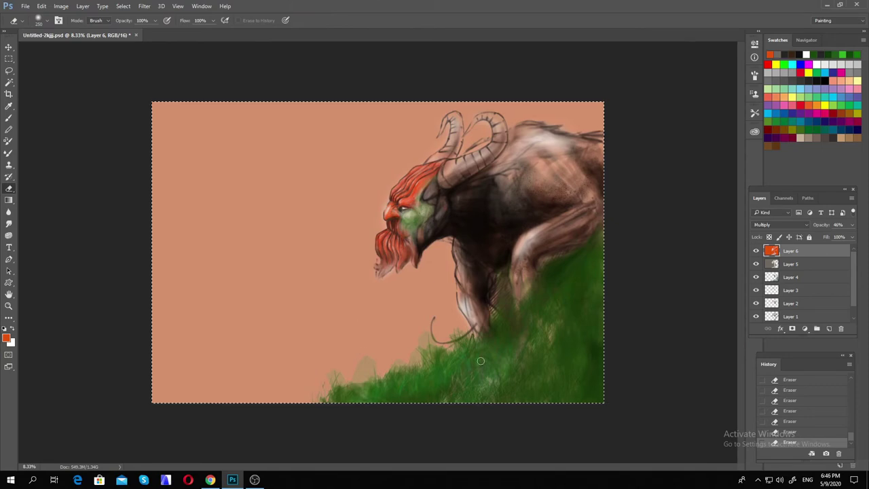
- Erase cloud shapes into the lower sky on Layer 6 with a 3500 px cloud-shaped eraser tip, undoing the first trial stroke
left_click(47, 20)
double_click(68, 360)
key("x")
left_click_drag(252, 360, 258, 387)
key("ctrl+z")
left_click(46, 20)
double_click(67, 360)
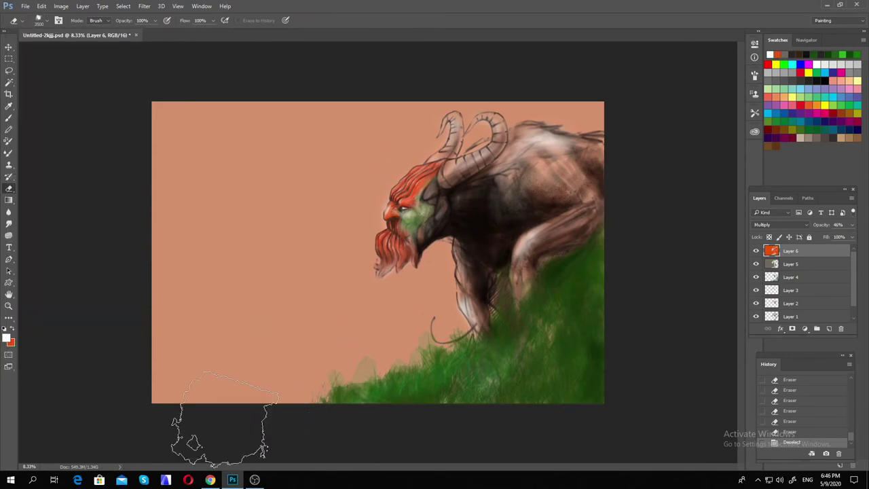
left_click_drag(221, 441, 234, 376)
left_click(39, 20)
double_click(85, 101)
mouse_move(330, 411)
left_mouse_down()
mouse_move(359, 434)
mouse_move(380, 407)
mouse_move(332, 434)
left_mouse_up()
- Brighten the low clouds by erasing on Layer 5 with a 3500 px cloud-shaped eraser tip
key("alt+[")
key("alt+[")
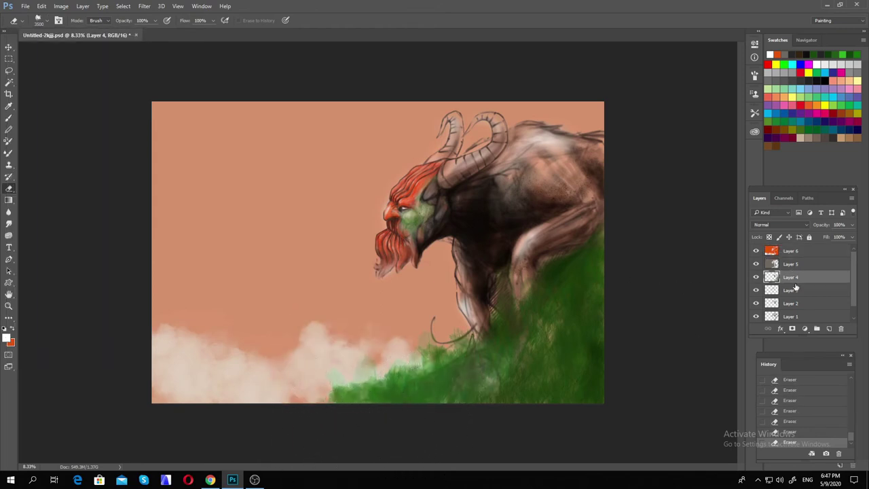
key("alt+]")
left_click(42, 21)
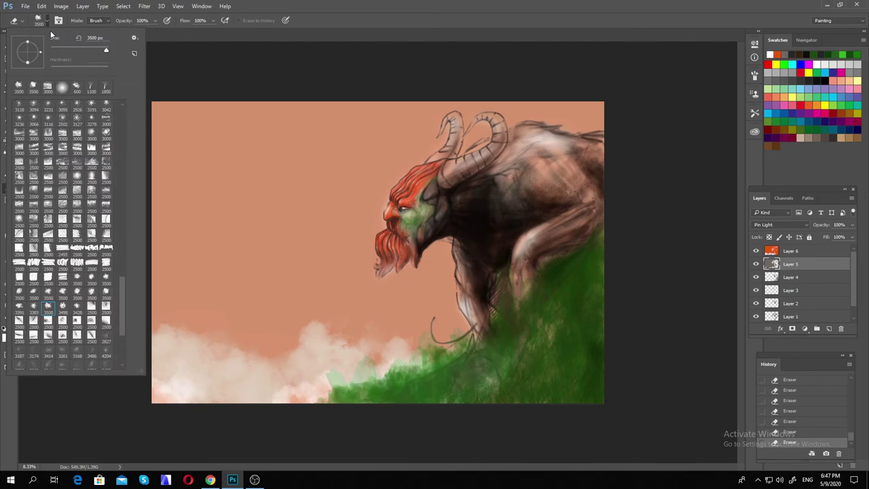
double_click(44, 304)
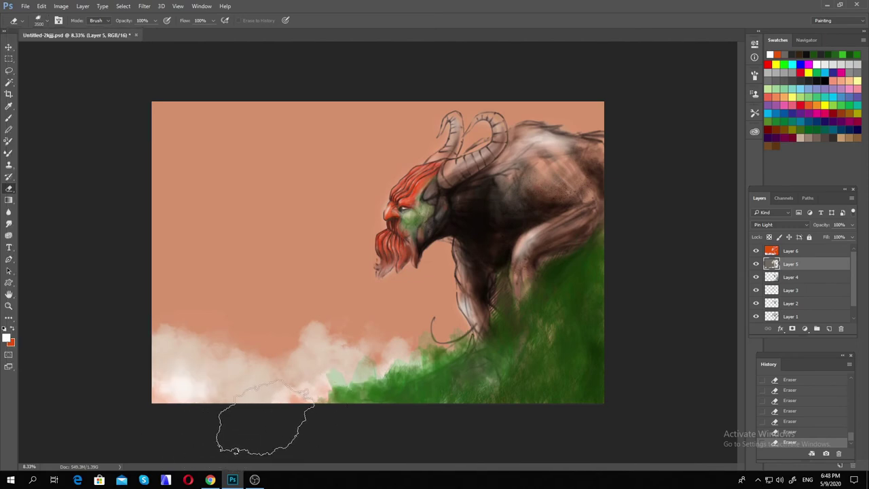
- Duplicate the orange Layer 6 and hide the original
left_click(796, 253)
left_click_drag(795, 254, 798, 253)
right_click(801, 253)
left_click(771, 107)
- Paint a dark brown haze across the lower sky and clouds at 97% opacity on Layer 6 copy
left_click(11, 341)
key("Return")
key("d")
key("e")
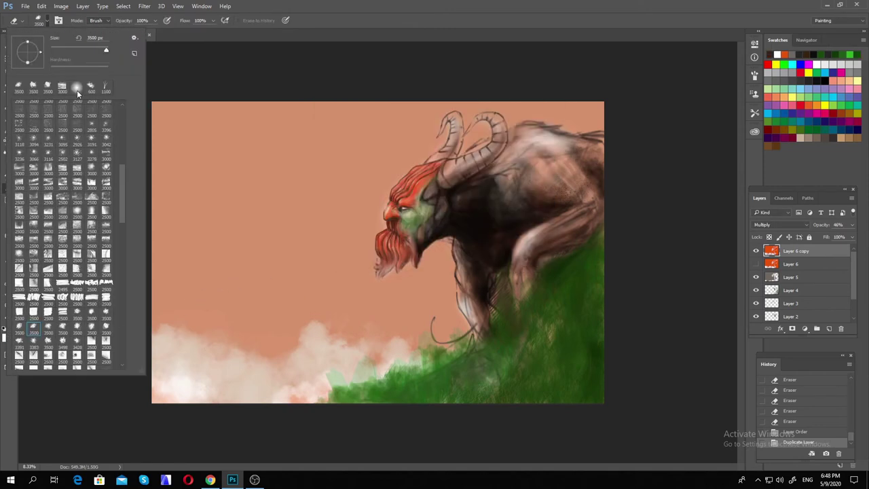
key("b")
mouse_move(171, 341)
left_mouse_down()
mouse_move(417, 310)
mouse_move(226, 330)
mouse_move(295, 398)
mouse_move(310, 294)
mouse_move(407, 282)
mouse_move(432, 349)
left_mouse_up()
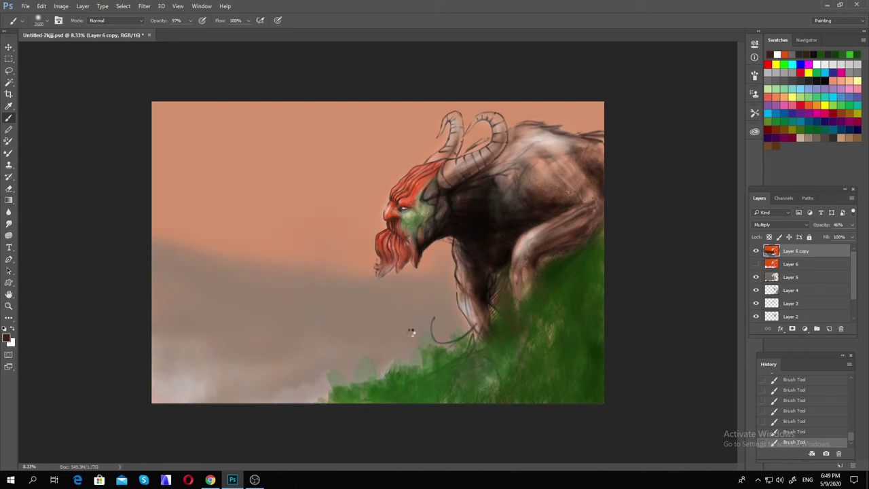
key("Return")
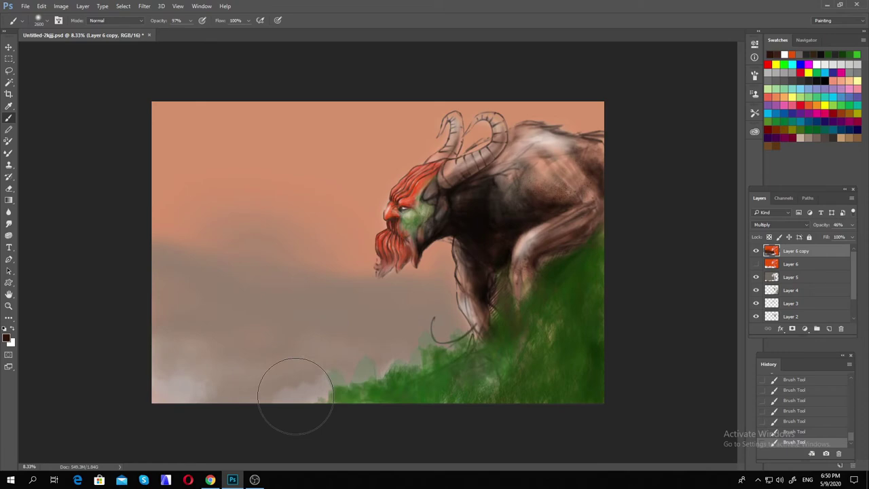
left_click_drag(325, 393, 380, 377)
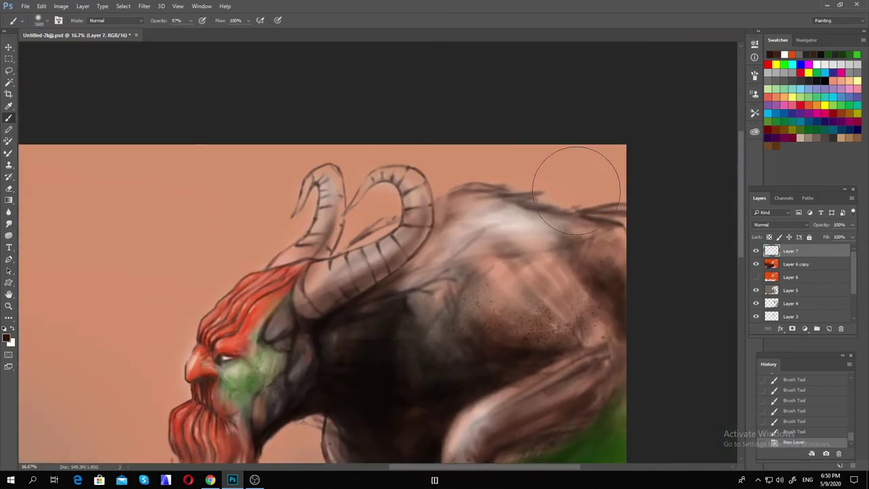
- Paint dark brown on a new layer over the sky above the back, between the horns and in front of the front leg
mouse_move(582, 170)
left_mouse_down()
mouse_move(574, 205)
mouse_move(549, 186)
mouse_move(433, 197)
mouse_move(383, 164)
mouse_move(344, 169)
mouse_move(630, 144)
mouse_move(458, 161)
mouse_move(432, 153)
mouse_move(610, 201)
mouse_move(355, 150)
mouse_move(394, 153)
mouse_move(368, 224)
mouse_move(345, 229)
mouse_move(361, 181)
mouse_move(378, 226)
mouse_move(454, 181)
mouse_move(475, 180)
left_mouse_up()
key("bracketright")
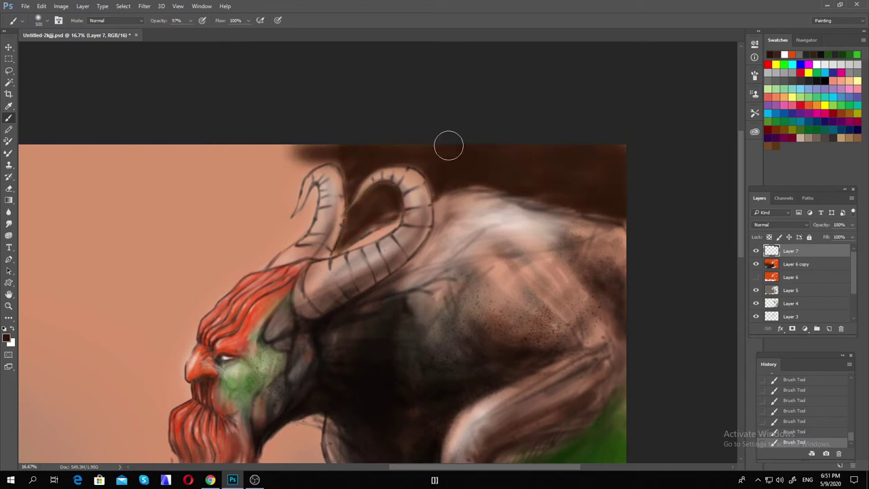
key("ctrl+minus")
mouse_move(489, 394)
left_mouse_down()
mouse_move(461, 320)
mouse_move(408, 380)
left_mouse_up()
key("ctrl+minus")
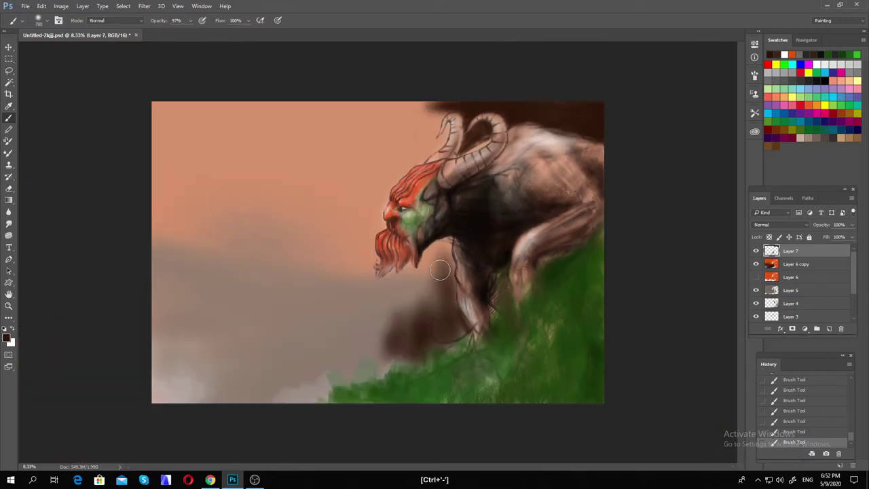
- Paint dark brown around the far horn, forehead, nose and beard on Layer 7, varying the brush size
key("bracketright")
key("bracketright")
key("bracketright")
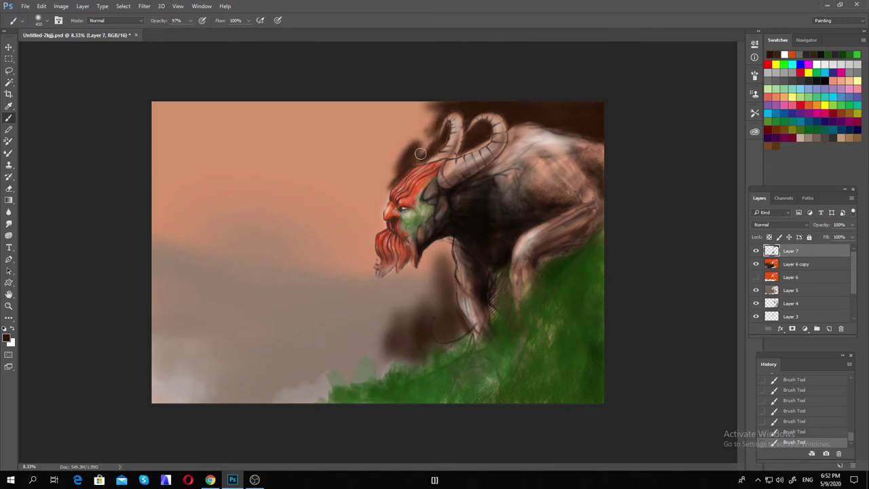
mouse_move(407, 146)
left_mouse_down()
mouse_move(401, 97)
mouse_move(433, 122)
left_mouse_up()
key("ctrl+plus")
key("ctrl+plus")
key("bracketleft")
key("bracketleft")
key("bracketleft")
key("bracketleft")
key("bracketright")
key("bracketright")
key("bracketright")
key("bracketright")
key("bracketright")
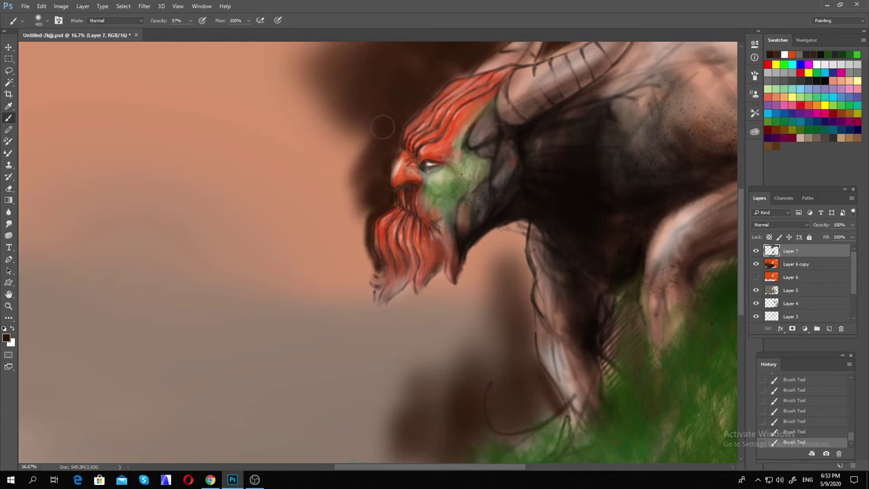
mouse_move(400, 126)
left_mouse_down()
mouse_move(365, 233)
mouse_move(372, 285)
mouse_move(435, 295)
mouse_move(502, 240)
mouse_move(380, 325)
mouse_move(285, 170)
left_mouse_up()
- Extend the dark brown background below the beard and under the chest with a larger brush
key("bracketright")
key("bracketright")
scroll(285, 170, "down", 2)
mouse_move(292, 203)
left_mouse_down()
mouse_move(341, 335)
mouse_move(436, 224)
mouse_move(553, 299)
left_mouse_up()
key("ctrl+minus")
key("ctrl+minus")
- Cover the open sky from the hill's lower edge to the far upper corner with dark brown on Layer 7
left_click_drag(824, 224, 831, 227)
mouse_move(329, 297)
left_mouse_down()
mouse_move(297, 360)
mouse_move(214, 355)
mouse_move(306, 287)
mouse_move(110, 435)
left_mouse_up()
key("bracketright")
key("bracketright")
left_click_drag(176, 380, 203, 231)
mouse_move(258, 91)
left_mouse_down()
mouse_move(368, 363)
mouse_move(281, 149)
left_mouse_up()
- Glaze the sky in front of the beast's head with dark brown at 22% opacity using a larger brush
key("bracketright")
key("bracketright")
key("2")
key("2")
left_click(363, 82)
left_click_drag(363, 82, 276, 287)
- Deepen the sky around the horns and along the hill's edge with dark brown at 58% opacity, shading over the far horn
key("bracketleft")
key("bracketleft")
key("bracketleft")
key("5")
key("8")
mouse_move(349, 136)
left_mouse_down()
mouse_move(373, 101)
mouse_move(296, 156)
mouse_move(400, 122)
left_mouse_up()
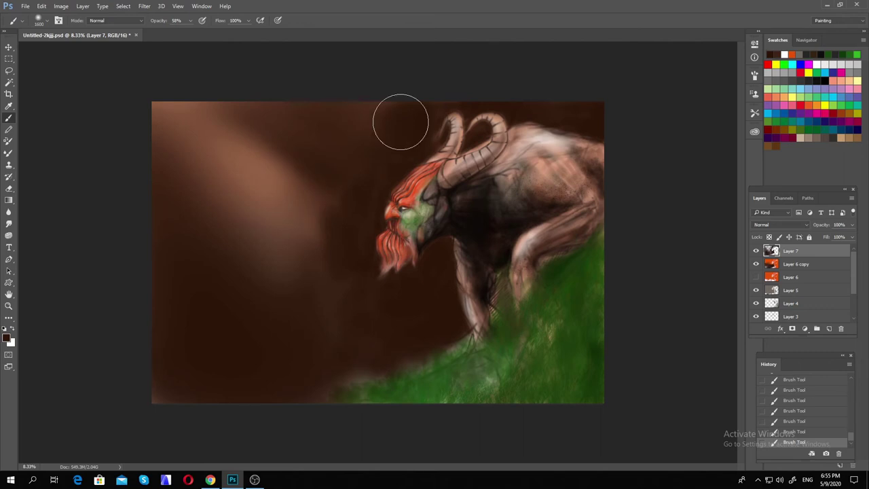
left_click(365, 364)
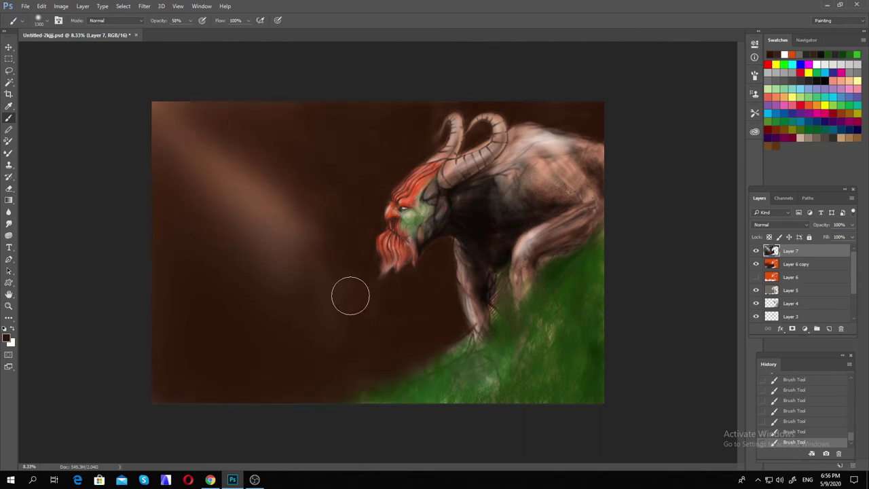
key("bracketleft")
mouse_move(613, 115)
left_mouse_down()
mouse_move(450, 115)
mouse_move(448, 145)
left_mouse_up()
- Erase a diagonal light beam through the dark sky towards the hill on Layer 7, undoing the last two strokes
key("e")
left_click_drag(120, 159, 401, 382)
left_click_drag(322, 250, 264, 380)
key("ctrl+alt+z")
key("ctrl+alt+z")
key("b")
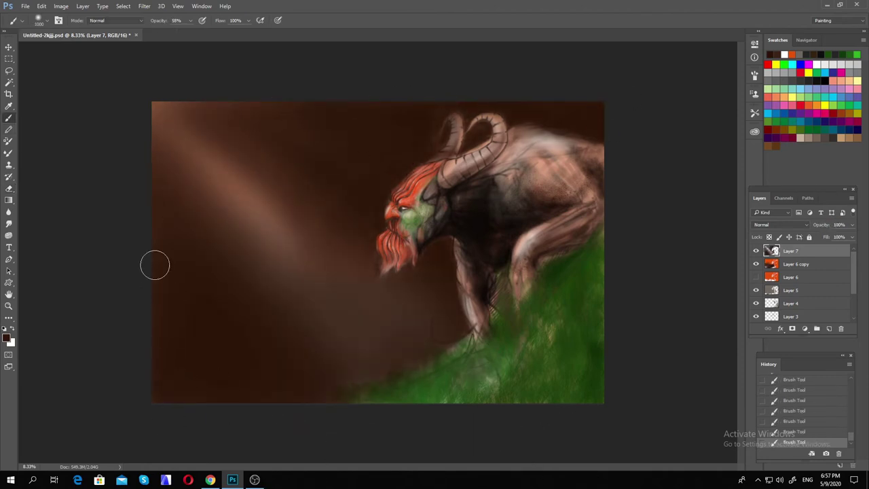
- Save the document
left_click(25, 6)
left_click(38, 101)
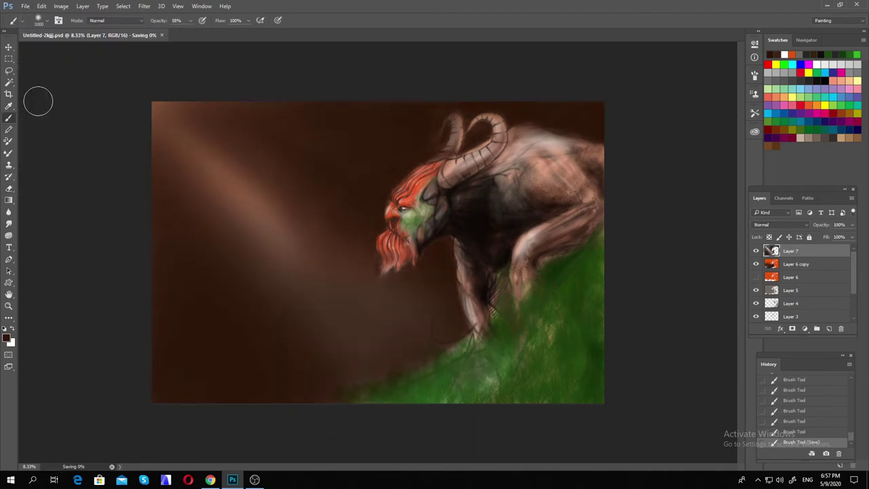
- Deepen the sky on Layer 7 with dark brown at 100% opacity, using a soft brush enlarged to 2300 px
key("0")
key("bracketright")
key("bracketright")
key("bracketright")
key("bracketright")
key("bracketright")
key("bracketright")
key("bracketright")
key("bracketright")
key("bracketright")
key("bracketright")
key("bracketright")
key("bracketright")
key("bracketright")
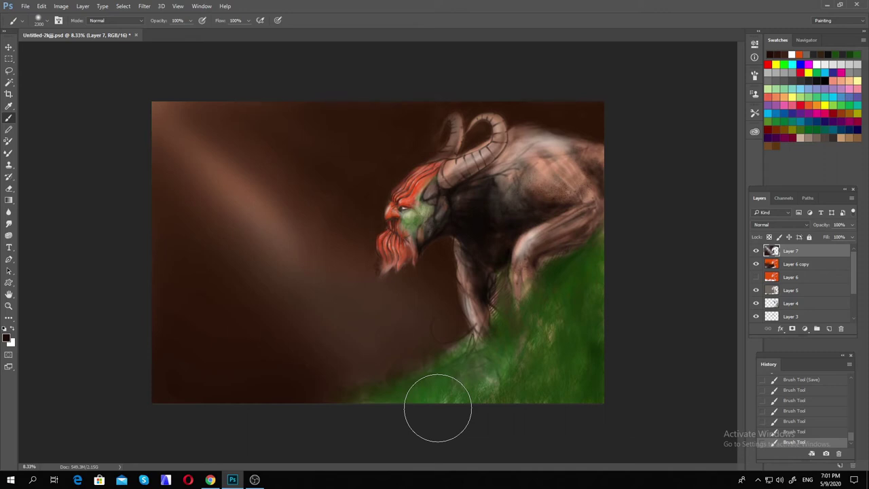
- Add a new layer and try a white 3278 px splatter brush over the lower sky, undoing the stamp
key("ctrl+shift+alt+n")
left_click(46, 20)
scroll(120, 251, "down", 5)
left_click(91, 260)
left_click(243, 312)
key("ctrl+z")
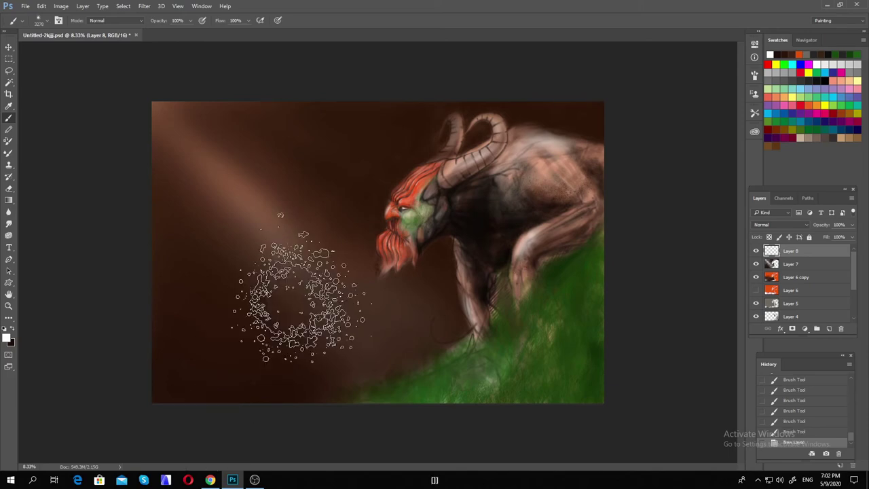
- Paint soft white fog along the canvas bottom and lower hillside with a large cloud brush, reducing its opacity to 20%
right_click(67, 55)
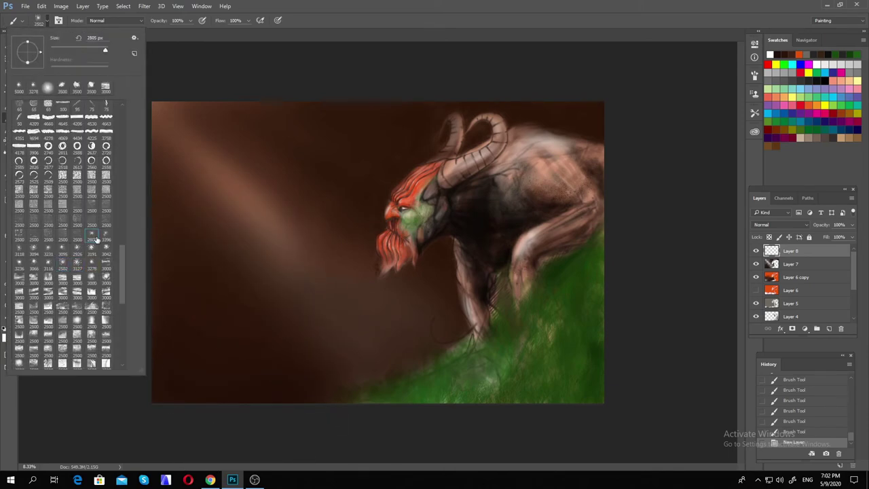
left_click(96, 239)
key("3")
key("4")
right_click(69, 107)
left_click(84, 204)
mouse_move(194, 417)
left_mouse_down()
mouse_move(320, 417)
mouse_move(312, 356)
mouse_move(398, 378)
mouse_move(475, 353)
left_mouse_up()
right_click(109, 225)
left_click(109, 225)
right_click(125, 181)
left_click(124, 180)
mouse_move(313, 393)
left_mouse_down()
mouse_move(350, 434)
mouse_move(456, 359)
left_mouse_up()
key("2")
- Delete the hidden Layer 6
scroll(380, 163, "up", 2)
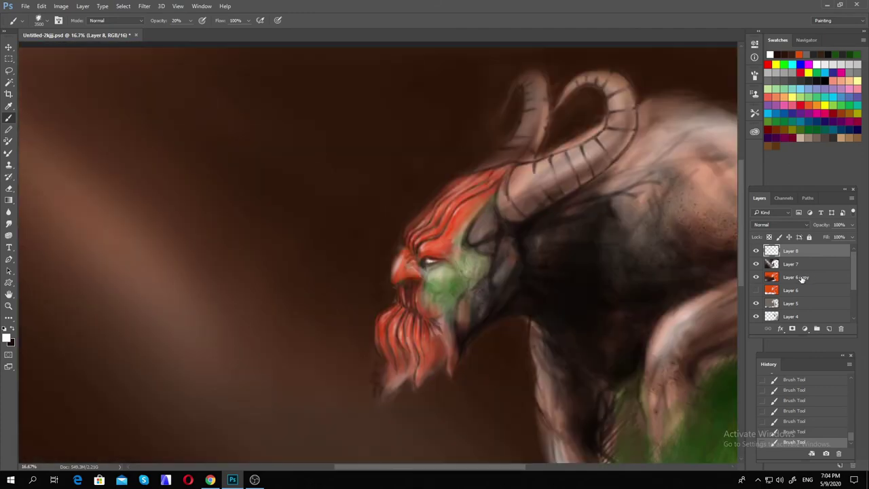
right_click(800, 290)
left_click(699, 104)
key("ctrl+minus")
key("ctrl+minus")
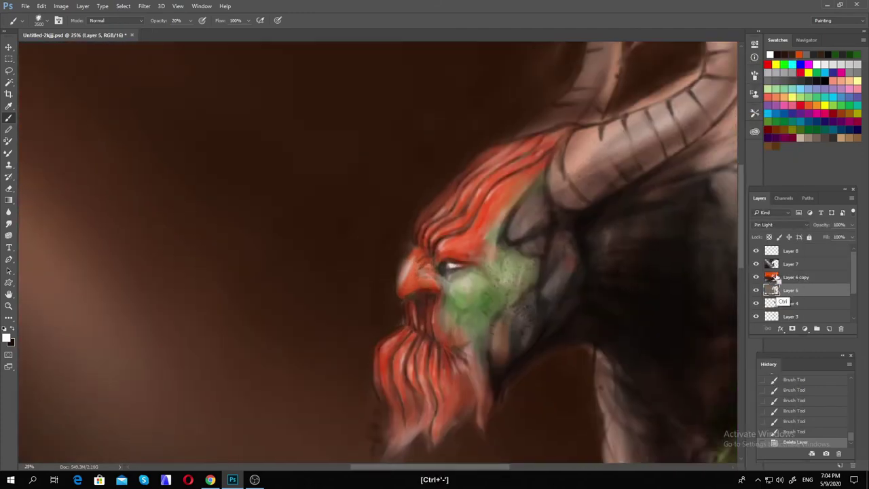
left_click(795, 277, "ctrl")
right_click(791, 277)
left_click(686, 330)
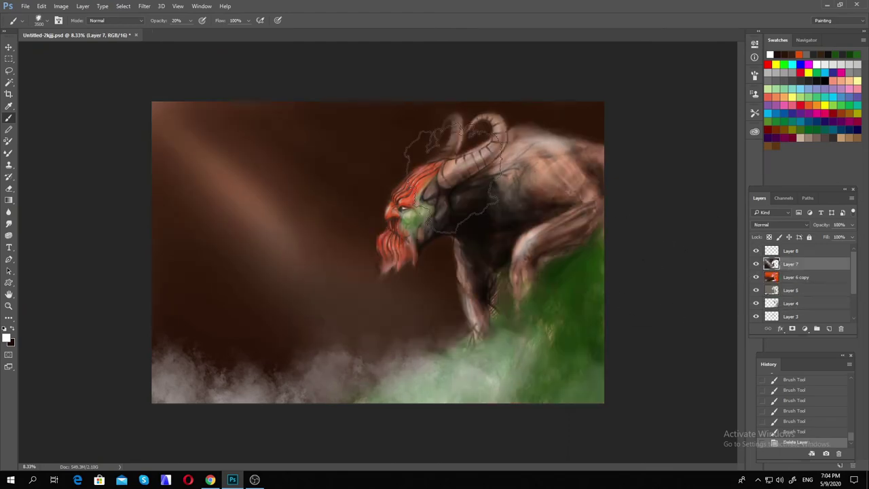
- Clean up the edge of the beast's nose and moustache on Layer 7 with a 50 px eraser
scroll(385, 171, "up", 3)
left_click_drag(328, 234, 324, 323)
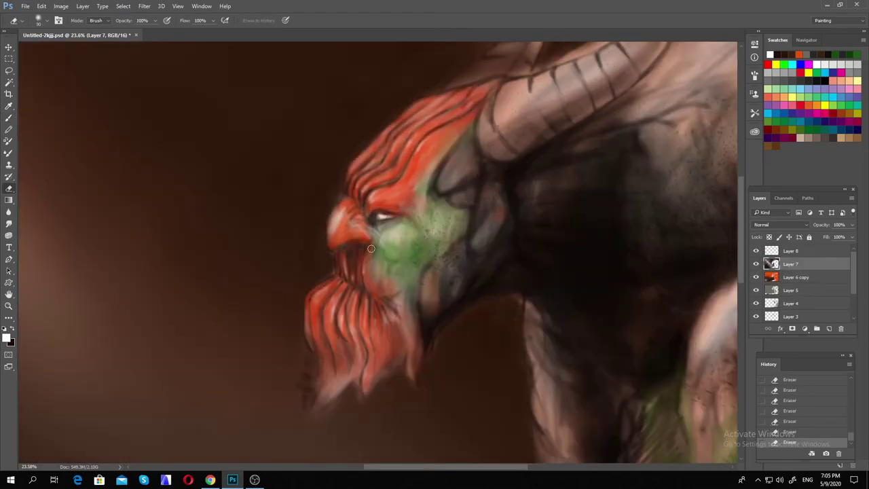
key("ctrl+minus")
key("ctrl+minus")
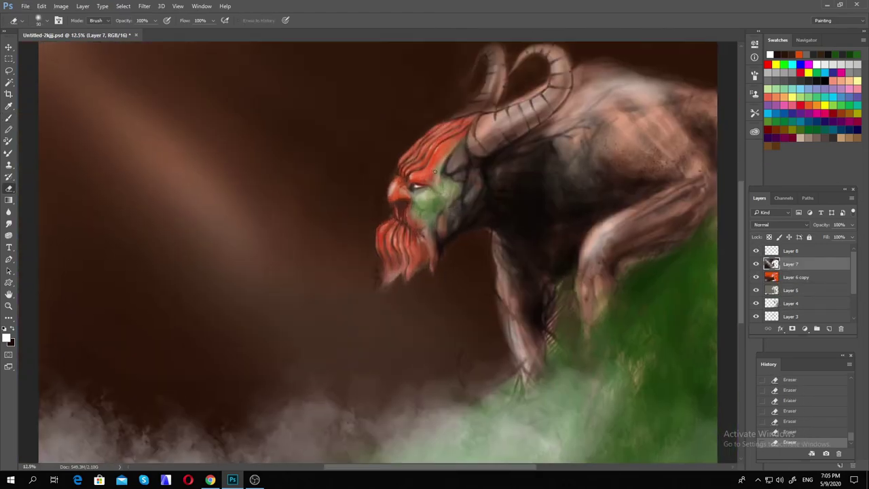
- Erase stray sketch marks around the beast's face and neck on Layer 2
left_click(7, 338)
key("Escape")
key("b")
right_click(143, 231)
scroll(75, 111, "up", 1)
key("ctrl+plus")
key("ctrl+plus")
key("ctrl+plus")
key("e")
key("ctrl+z")
left_click(7, 337)
left_click(508, 120)
key("ctrl+z")
key("ctrl+shift+z")
key("ctrl+shift+z")
key("ctrl+shift+z")
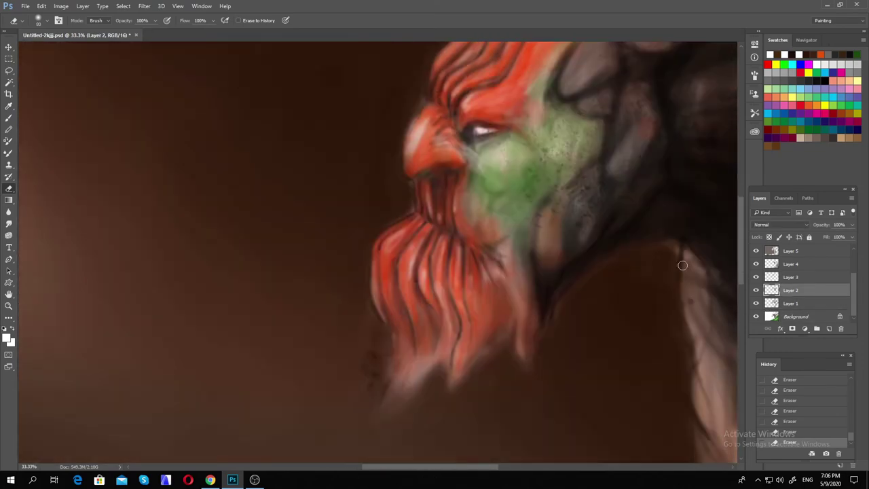
- Pick a dark red and paint thin shadow strands through the beard on Layer 8 at 40% opacity
left_click(7, 337)
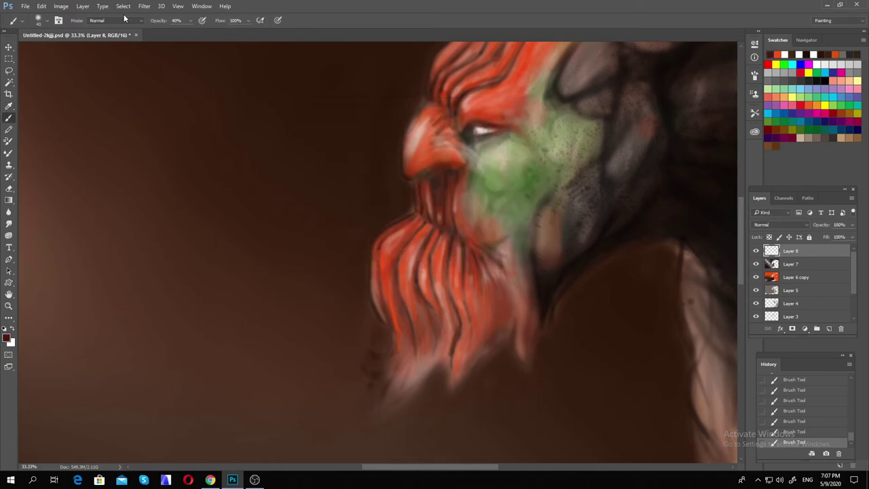
left_click_drag(442, 271, 438, 363)
left_click_drag(426, 295, 434, 373)
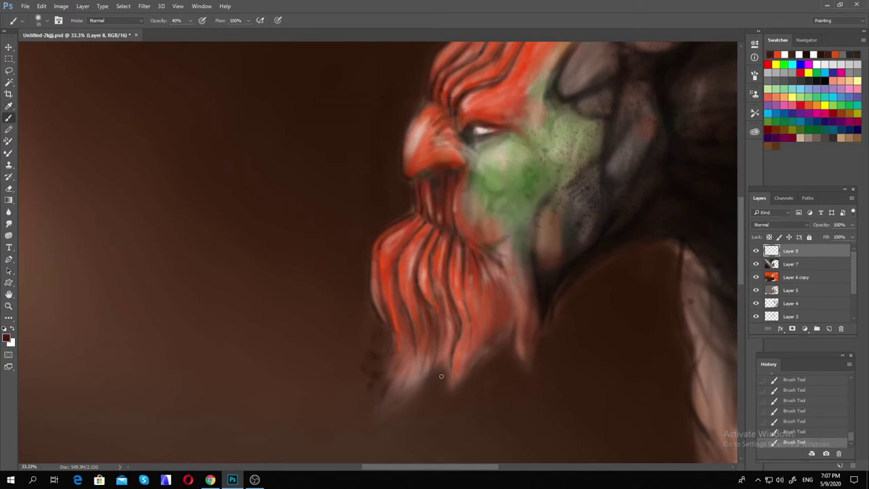
left_click_drag(472, 318, 452, 380)
left_click_drag(457, 258, 465, 329)
left_click_drag(478, 269, 487, 351)
left_click_drag(510, 270, 516, 330)
left_click_drag(524, 295, 528, 355)
- Add thin dark strands to the beard's lower tips and its upper front below the mouth
left_click_drag(408, 323, 400, 394)
left_click_drag(427, 343, 407, 390)
left_click_drag(426, 326, 410, 381)
left_click_drag(450, 318, 447, 359)
left_click_drag(439, 238, 434, 296)
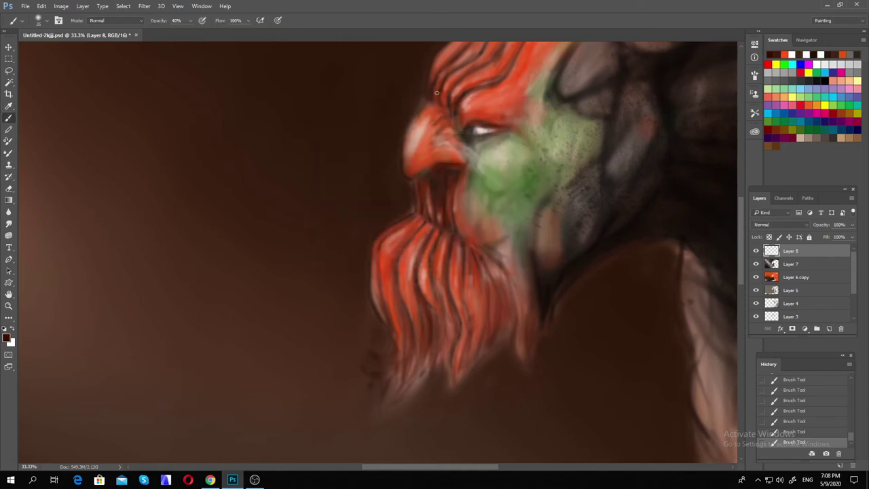
- Check the painting with the Background hidden and shown again, and erase along the scalp lines towards the horn on Layer 3
scroll(515, 122, "up", 3)
scroll(801, 285, "down", 2)
left_click(756, 317)
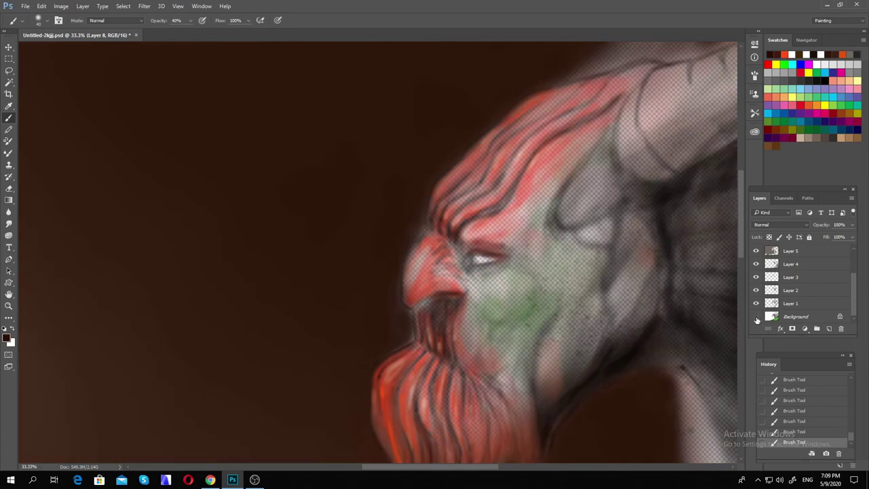
left_click(756, 317)
left_click(791, 277)
key("e")
left_click_drag(553, 140, 666, 51)
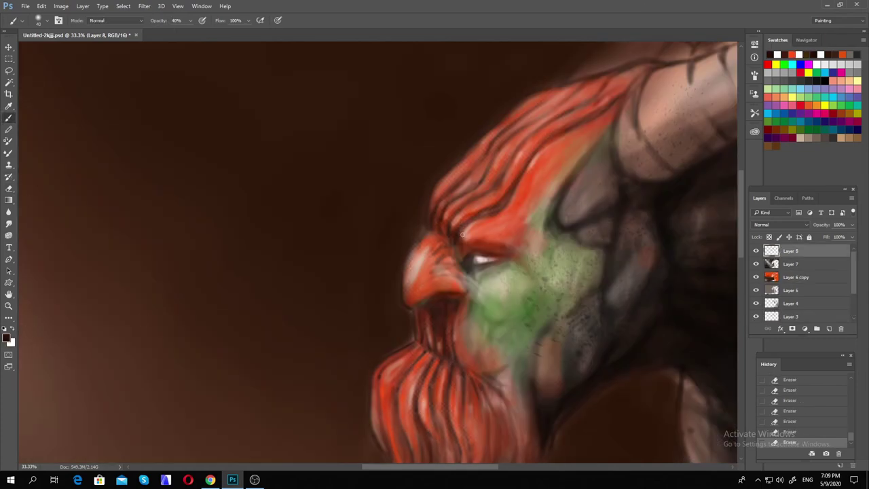
- Darken the wavy lines over the beast's brow and scalp with thin dark brown strokes on Layer 8
left_click_drag(480, 209, 456, 251)
left_click_drag(443, 200, 441, 234)
left_click_drag(536, 126, 494, 180)
left_click_drag(591, 98, 516, 146)
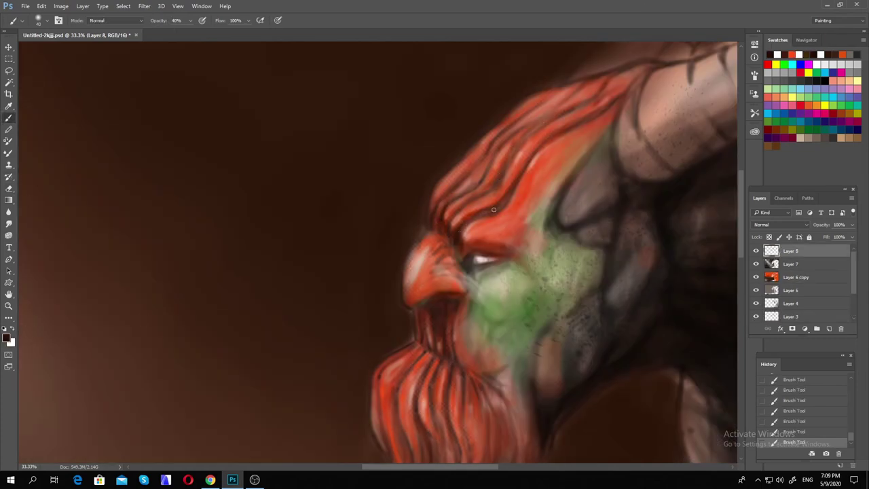
- Pick a bright orange-red and brighten the scalp and beard strands on Layer 8 at 40% opacity, cleaning up lines on Layer 3
left_click(7, 337)
left_click(520, 120)
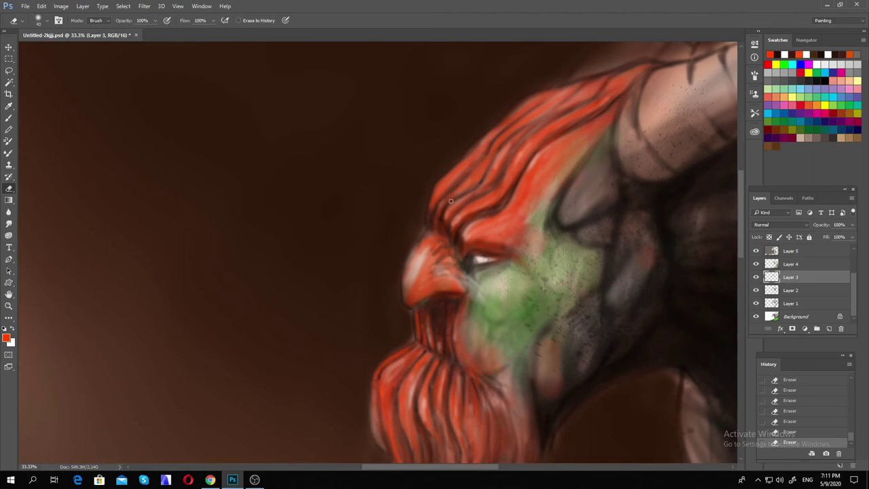
key("b")
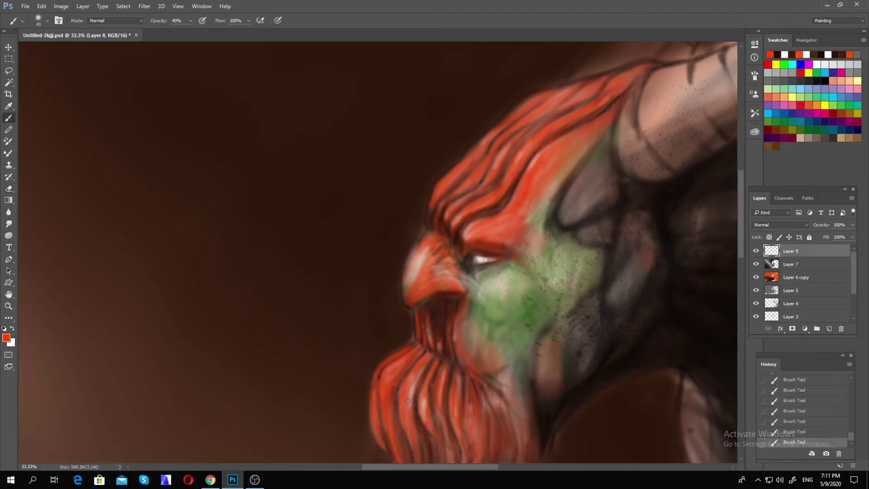
scroll(405, 325, "down", 3)
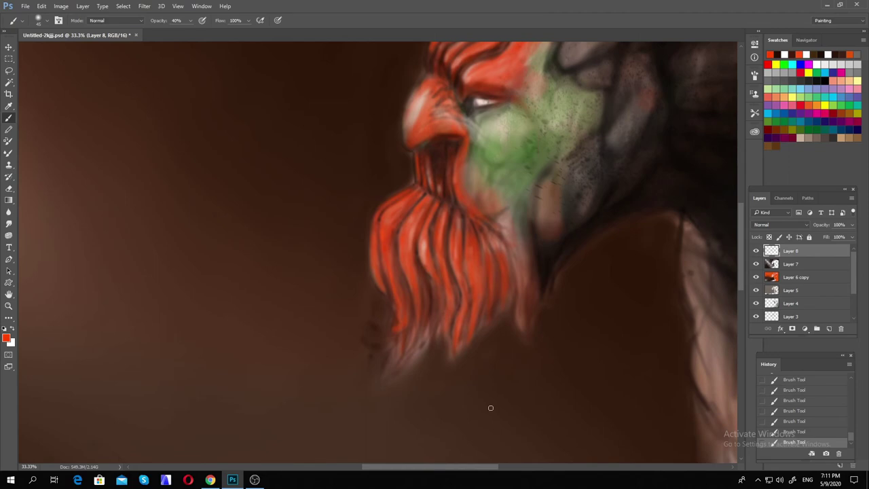
scroll(101, 411, "up", 3)
scroll(101, 412, "down", 1)
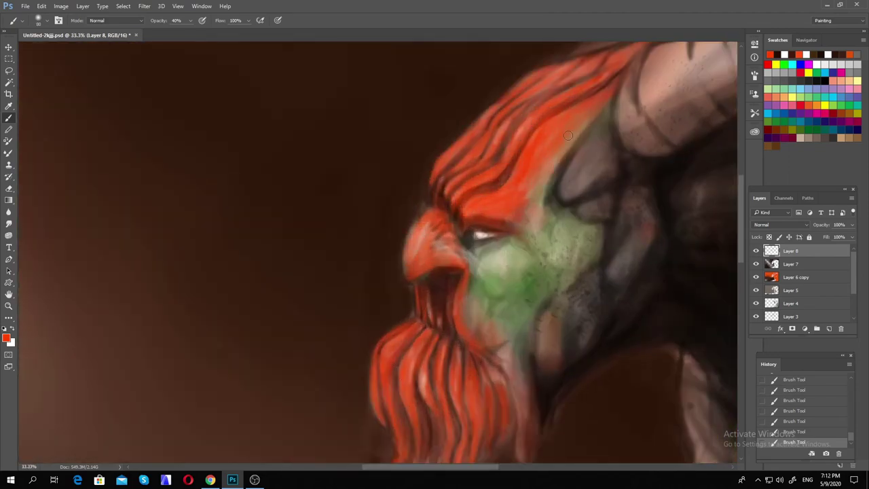
- Strengthen the brow and beard strands with more strokes, shade the beard's rear edge, and add thin white highlights
left_click_drag(489, 136, 543, 231)
left_click_drag(427, 404, 465, 424)
scroll(469, 432, "down", 2)
mouse_move(543, 295)
left_mouse_down()
mouse_move(525, 273)
mouse_move(548, 279)
left_mouse_up()
scroll(390, 242, "up", 1)
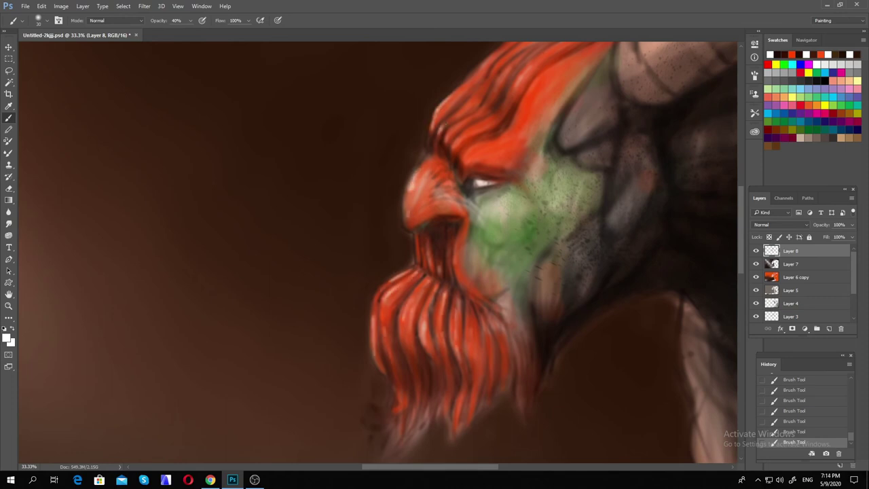
- Add a new layer and paint fine black ridge lines around both horns at 40% opacity
key("ctrl+minus")
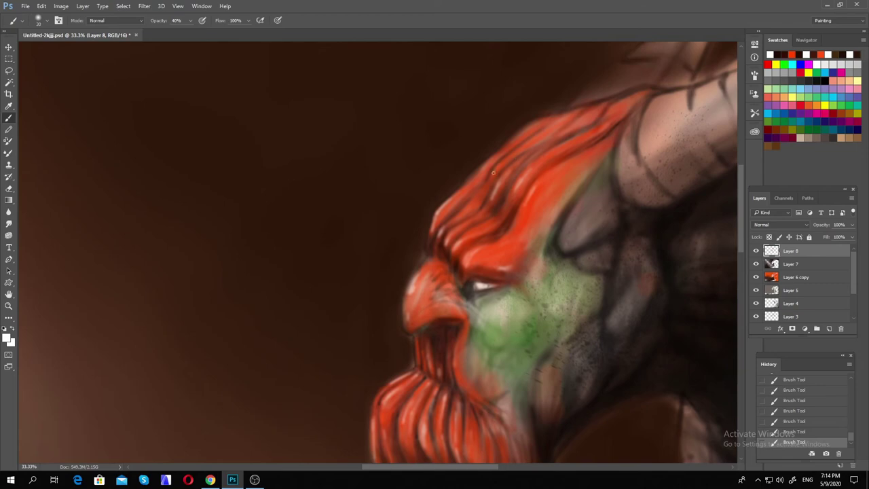
key("ctrl+minus")
key("ctrl+minus")
key("ctrl+minus")
key("ctrl+plus")
key("ctrl+plus")
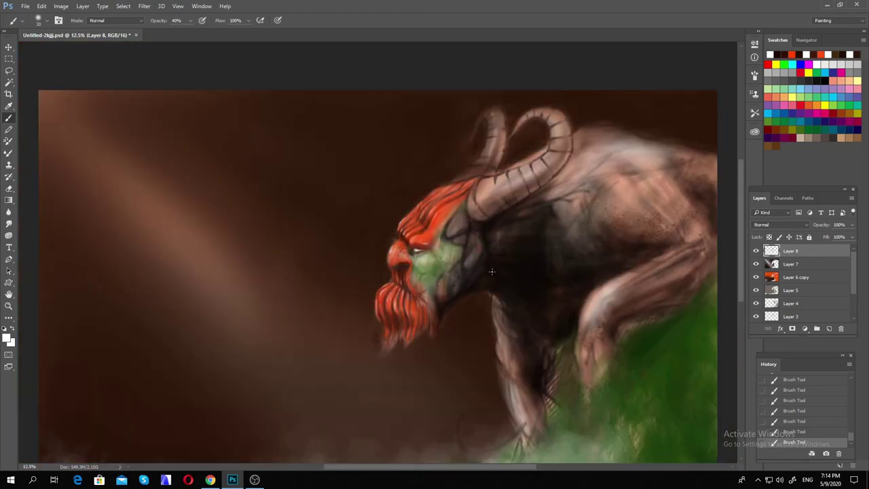
key("ctrl+shift+alt+n")
key("ctrl+plus")
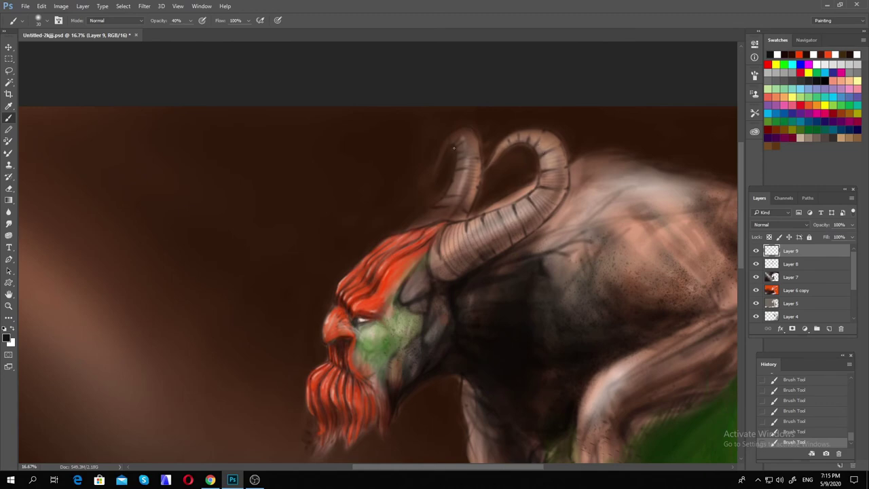
key("ctrl+minus")
key("ctrl+minus")
key("ctrl+plus")
key("ctrl+plus")
left_click_drag(504, 197, 493, 202)
key("ctrl+minus")
key("ctrl+minus")
- Highlight the curves and tips of both horns in white on Layer 9, rolling back the last few strokes
key("x")
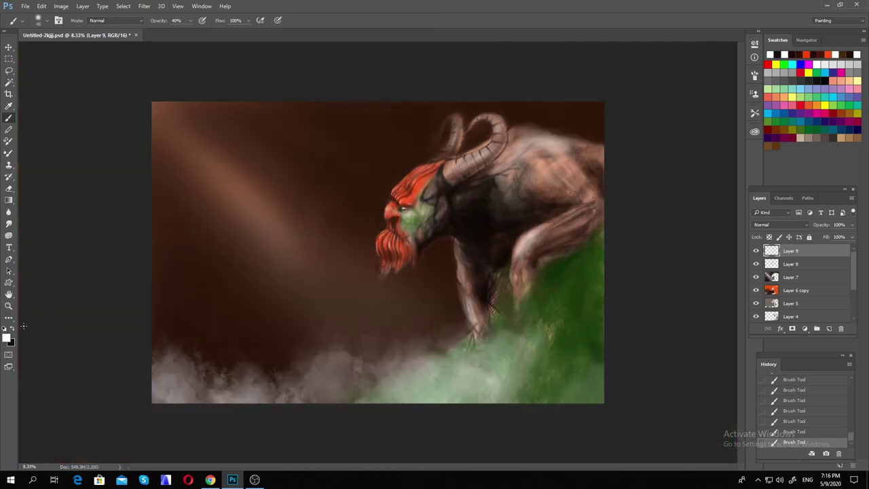
key("ctrl+plus")
key("ctrl+plus")
left_click_drag(543, 124, 578, 114)
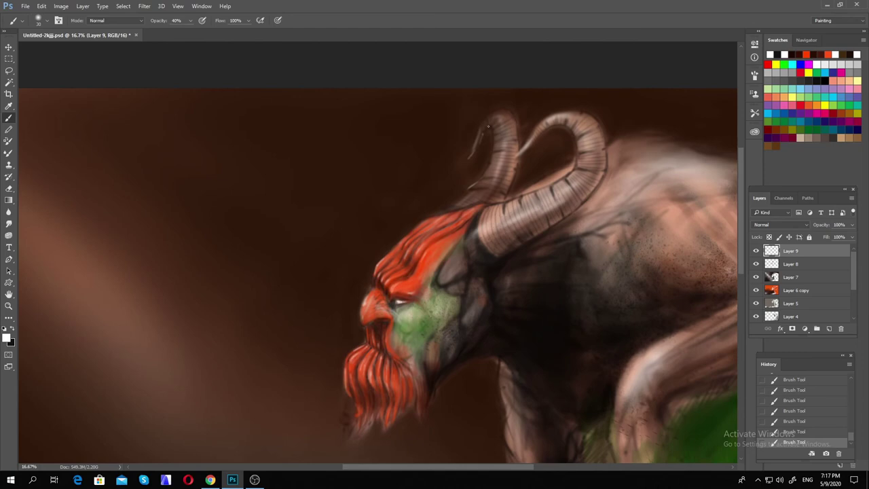
left_click(813, 387)
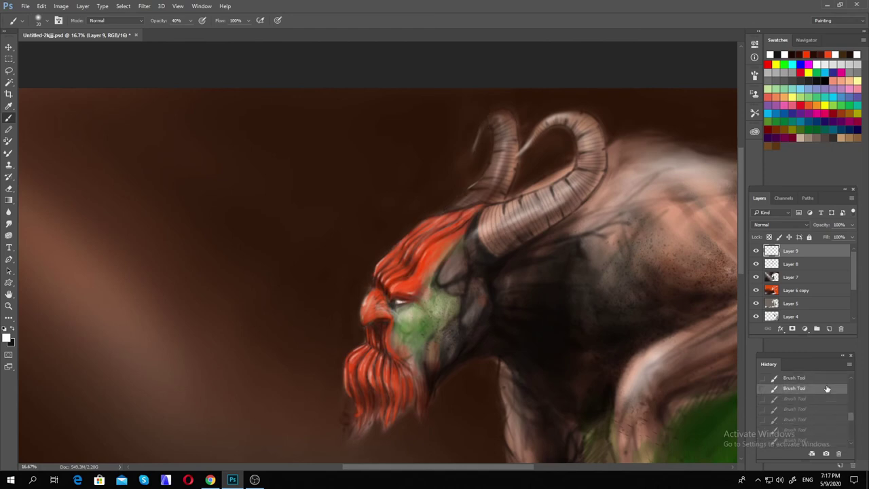
left_click(822, 390)
- Add a new layer above the horn details
key("ctrl+minus")
key("ctrl+plus")
key("ctrl+shift+alt+n")
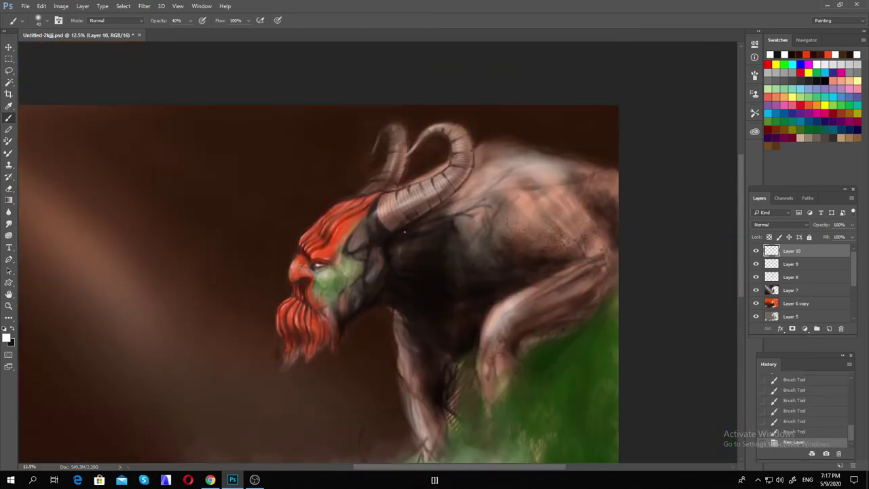
- Try curved black contour lines across the beast's back and shoulder at 68% opacity, undoing and erasing them
left_click_drag(503, 202, 577, 197)
left_click_drag(449, 207, 580, 182)
left_click_drag(465, 177, 614, 167)
left_click_drag(540, 208, 516, 230)
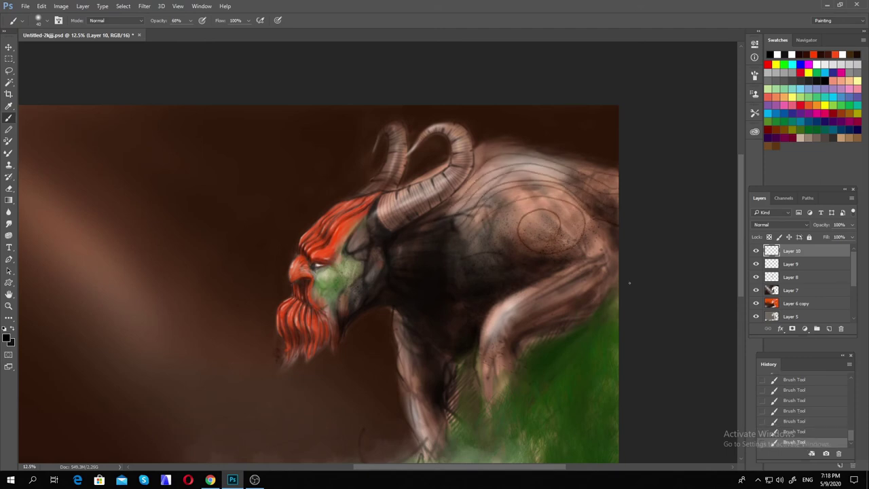
key("ctrl+alt+z")
key("ctrl+alt+z")
key("ctrl+alt+z")
key("ctrl+alt+z")
key("ctrl+minus")
key("e")
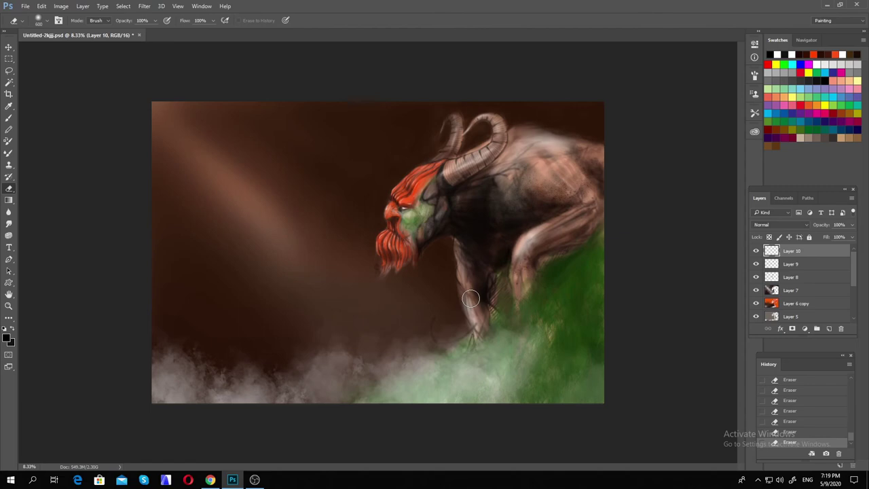
- Darken the area around the beast's eye on Layer 10 with a 25 px black brush at 68% opacity
key("ctrl+plus")
key("ctrl+plus")
key("ctrl+plus")
key("ctrl+plus")
key("ctrl+plus")
key("b")
mouse_move(540, 205)
left_mouse_down()
mouse_move(525, 204)
mouse_move(536, 202)
left_mouse_up()
key("ctrl+minus")
key("ctrl+minus")
key("ctrl+minus")
key("ctrl+minus")
key("ctrl+minus")
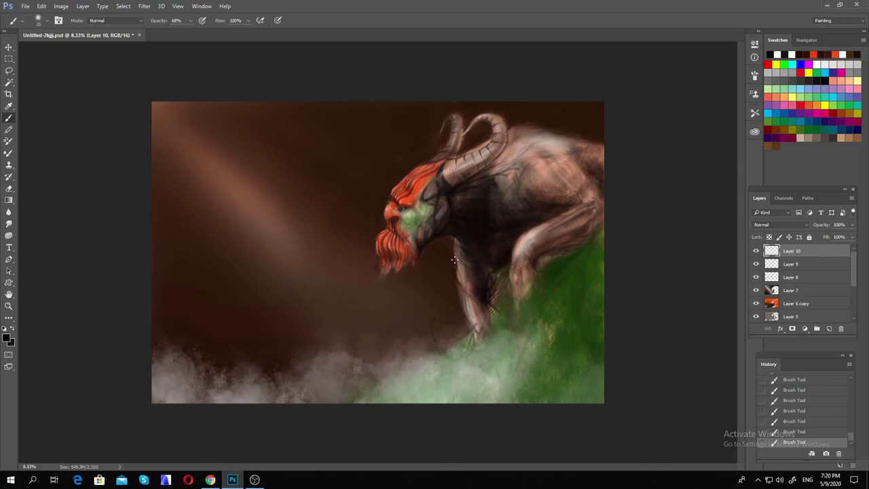
- Shade the beast's front leg on Layer 10 with black at 37% opacity
key("ctrl+plus")
key("3")
key("7")
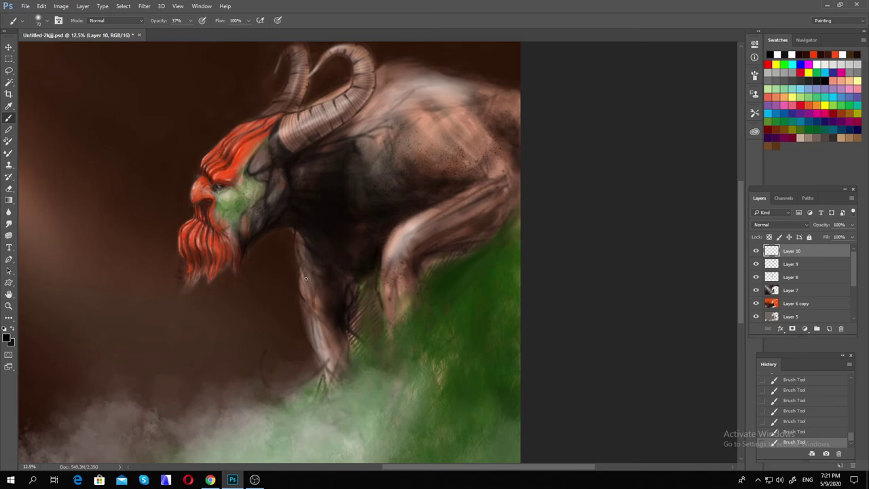
- Darken the front leg and sky on Layer 7 with a large dark brush at 37% opacity, and save the document
left_click(825, 293)
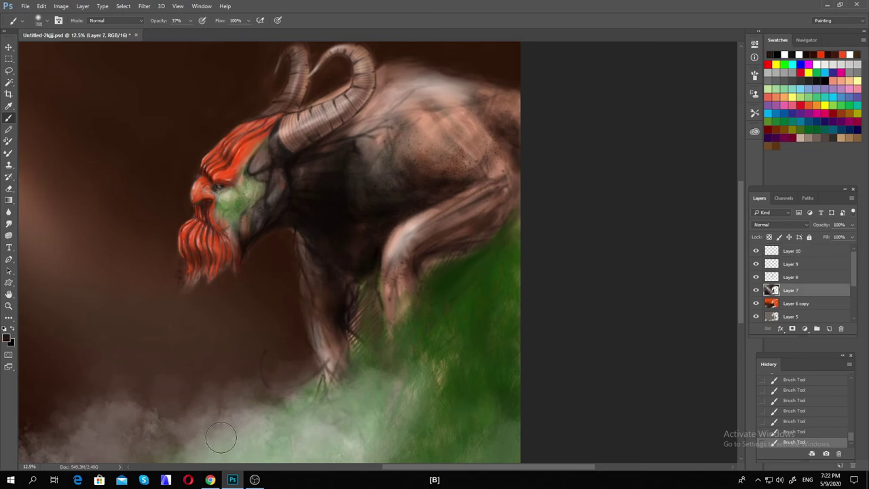
key("ctrl+minus")
key("ctrl+s")
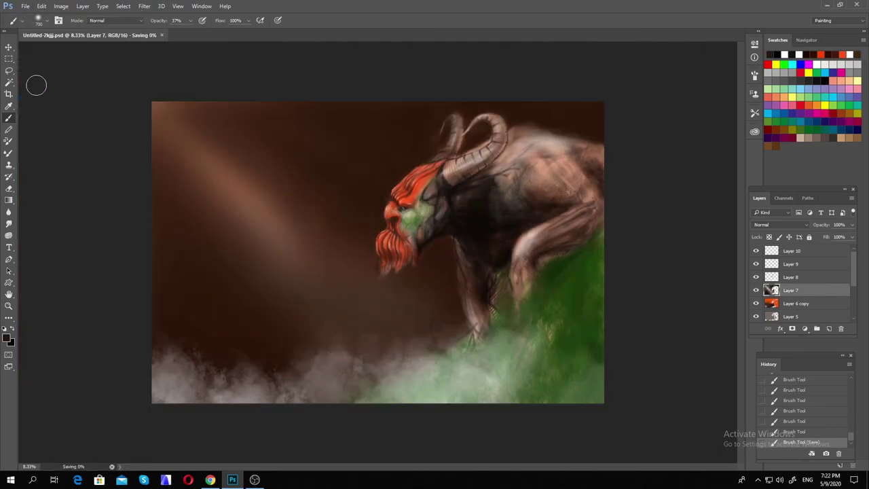
- Smooth the beast's back with its sampled skin tone, and brush white light into the sky on the Soft Light Layer 12 at 37% opacity
left_click(556, 197, "alt")
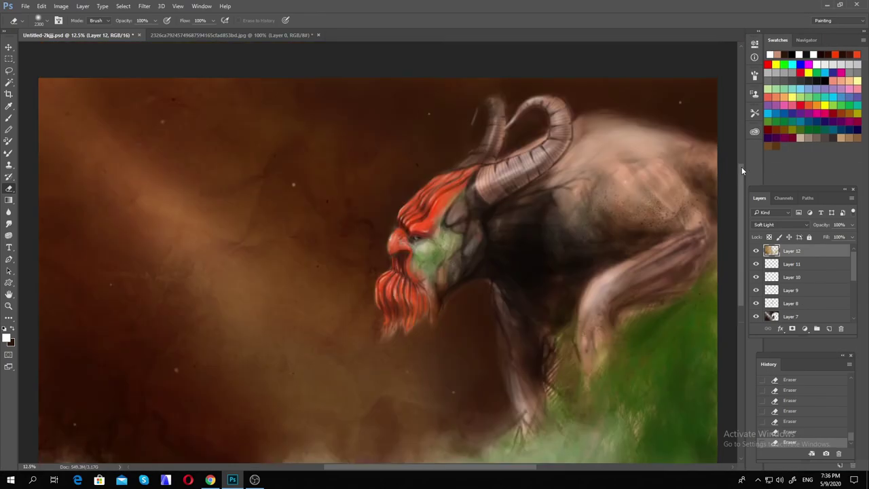
key("b")
scroll(412, 190, "up", 1)
scroll(335, 97, "down", 2)
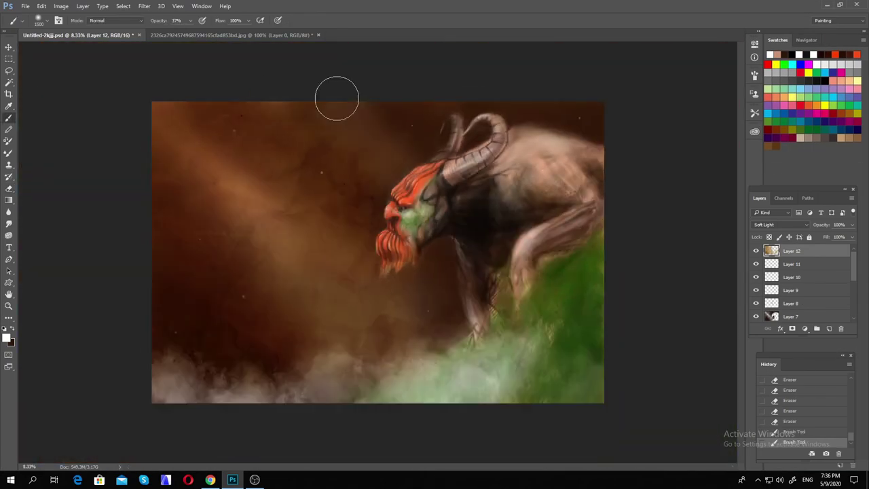
- Darken the sky around the beast on the Soft Light Layer 12 with a very large dark brown brush at 37% opacity
left_click(797, 411)
key("x")
left_click_drag(605, 110, 400, 115)
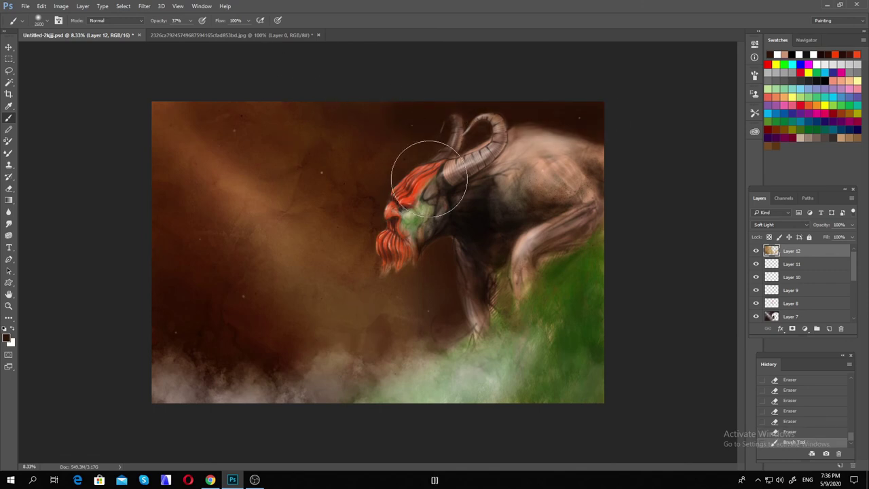
left_click_drag(230, 108, 448, 228)
left_click_drag(279, 394, 210, 390)
left_click_drag(475, 380, 366, 251)
mouse_move(194, 102)
left_mouse_down()
mouse_move(244, 187)
mouse_move(424, 358)
left_mouse_up()
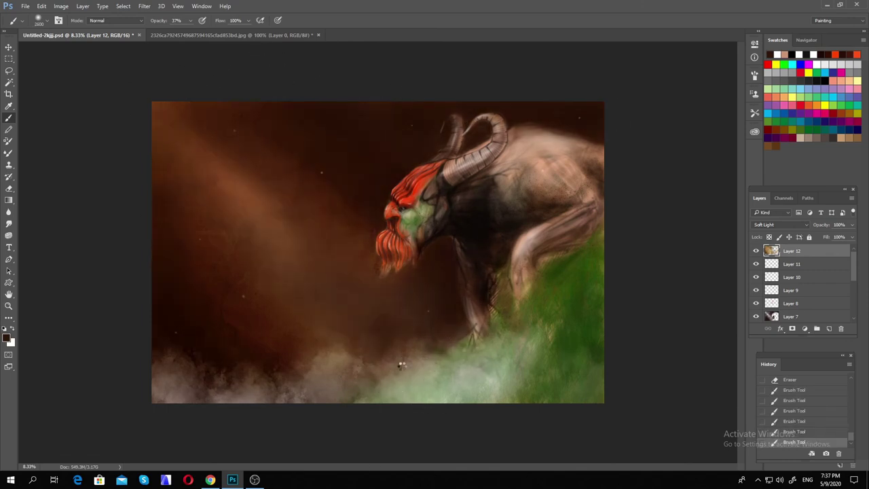
left_click_drag(514, 329, 512, 350)
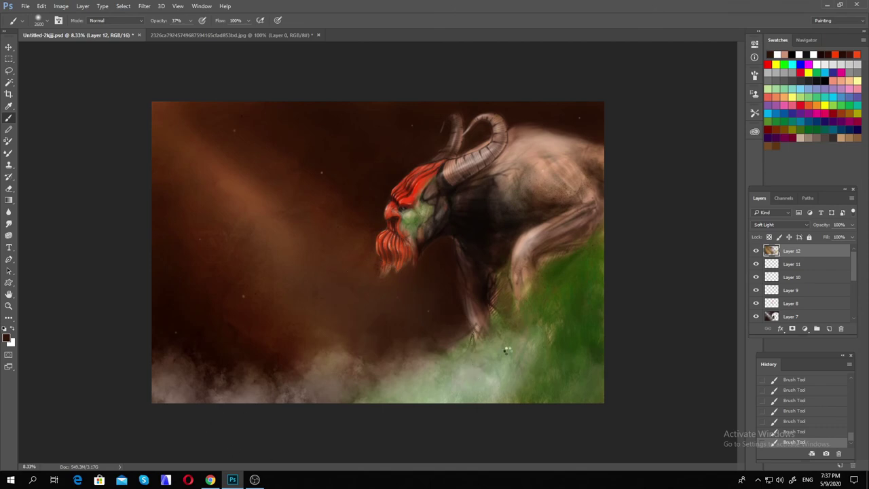
- Brighten the beast's cheek on Layer 12 with saturated green and a white highlight, using a small brush at 37% opacity
scroll(386, 219, "up", 5)
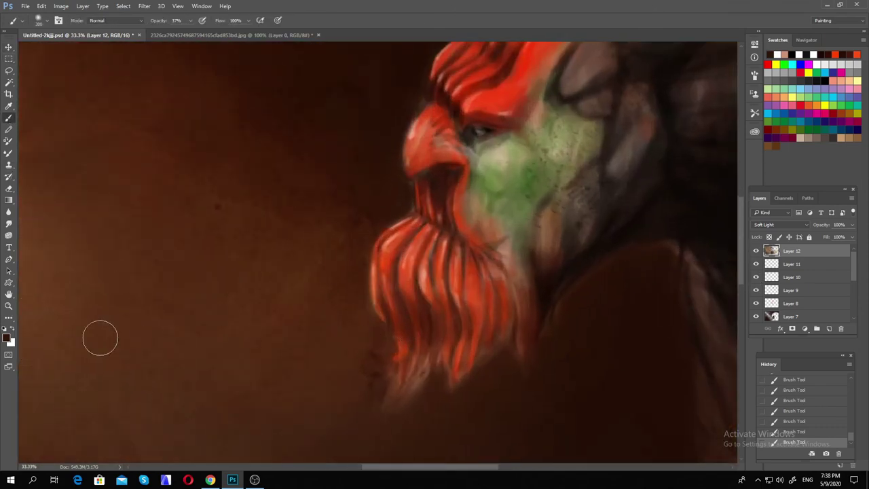
left_click(8, 338)
left_click(390, 160)
key("Return")
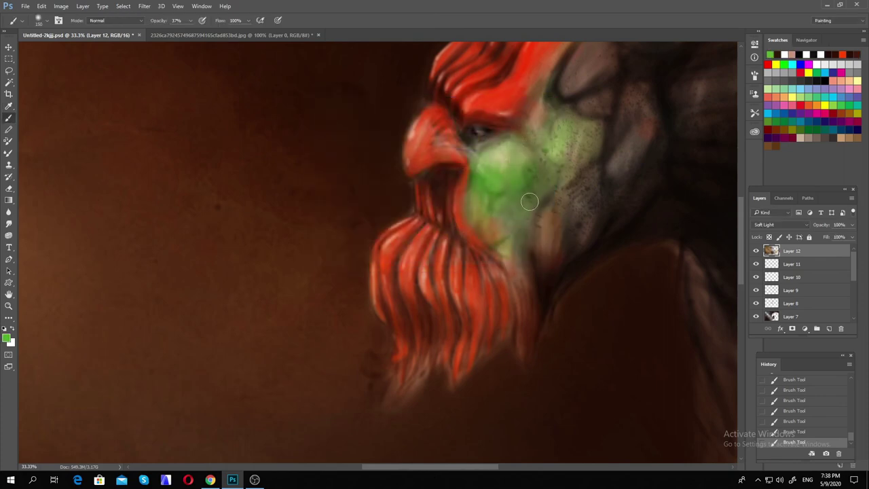
key("ctrl+minus")
key("ctrl+minus")
key("ctrl+minus")
key("ctrl+minus")
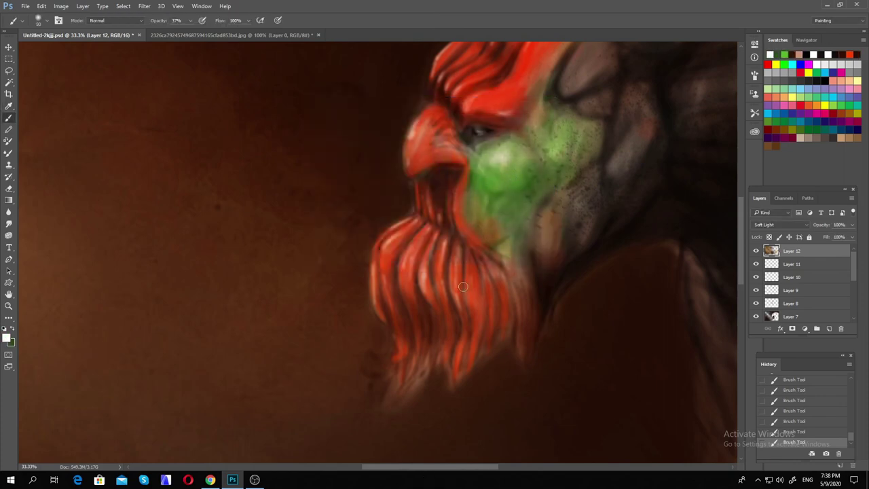
- Select Layer 8 and undo the last four brush strokes
key("alt+bracketleft")
key("alt+bracketleft")
key("alt+bracketleft")
key("alt+bracketleft")
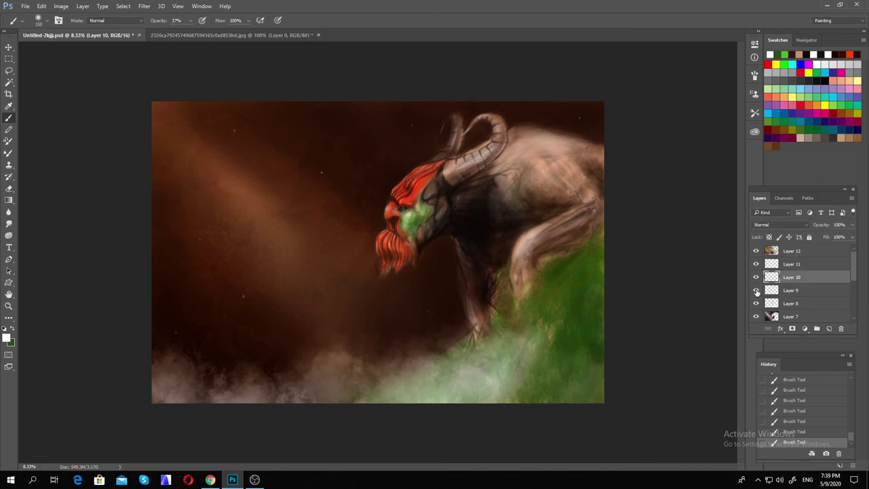
key("ctrl+alt+z")
key("ctrl+alt+z")
key("ctrl+alt+z")
key("ctrl+alt+z")
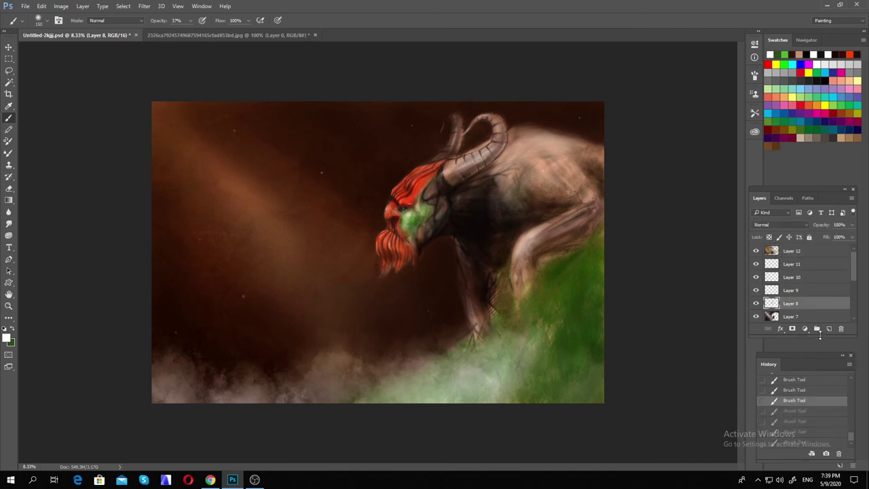
- Try a Brightness/Contrast adjustment clipped to Layer 12, undo its merge and delete the adjustment layer
key("ctrl+plus")
key("ctrl+minus")
scroll(547, 227, "down", 1)
left_click(804, 328)
left_click_drag(688, 108, 685, 108)
left_click(728, 41)
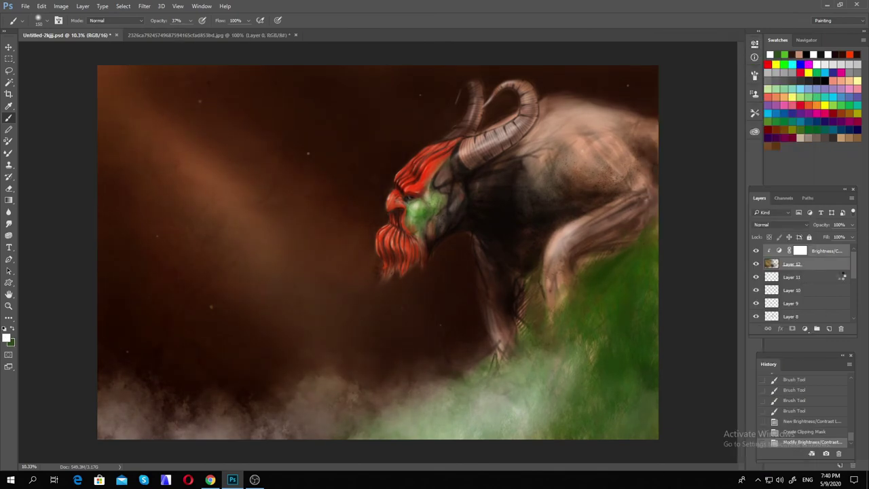
key("ctrl+e")
left_click(801, 433)
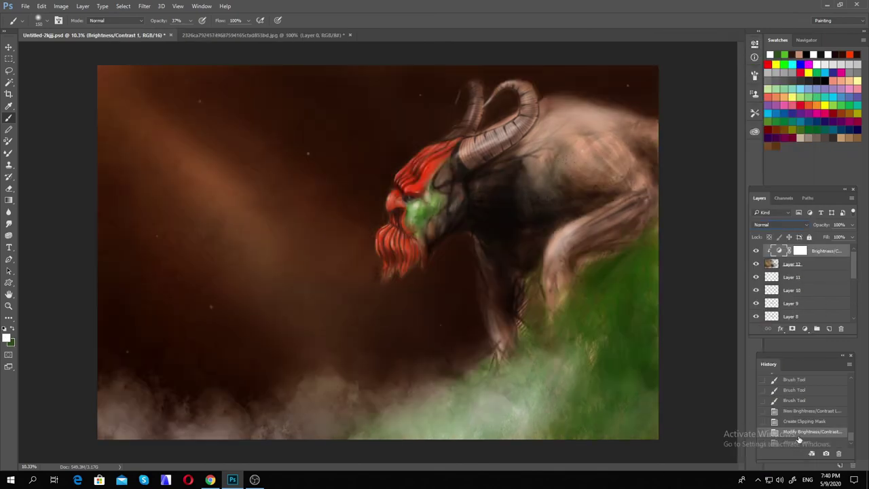
right_click(811, 262)
left_click(719, 107)
- Merge Layers 8 to 11 into one layer, and merge Layers 1 to 5 into the Background
right_click(814, 281)
left_click(720, 327)
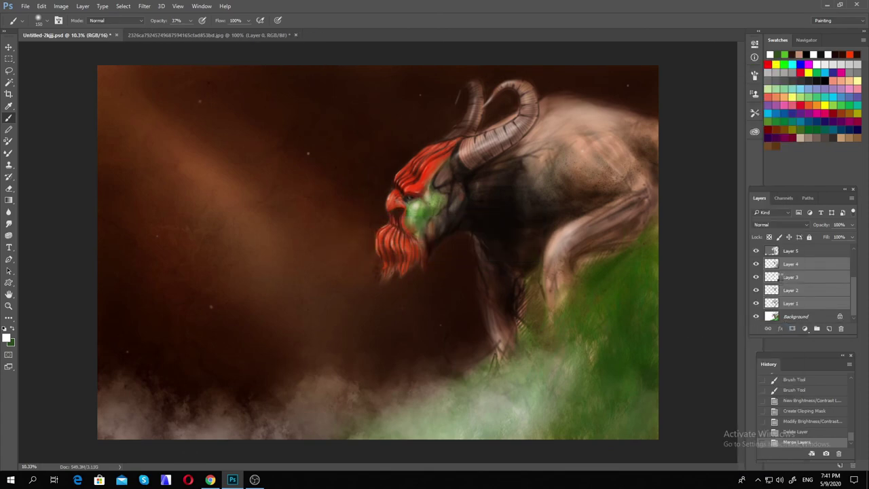
key("ctrl+e")
right_click(814, 285)
left_click(718, 328)
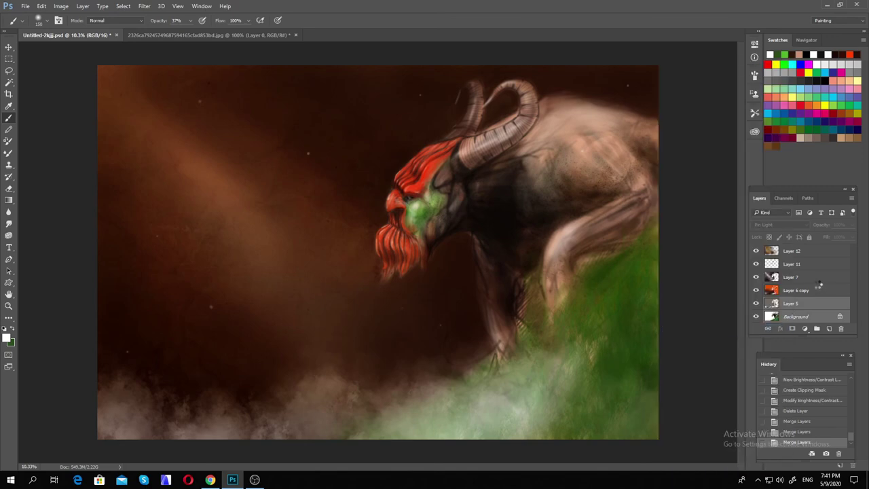
- Delete the clipped Exposure adjustment layer and merge Layer 6 copy and Layer 7 into the Background
key("ctrl+z")
right_click(821, 302)
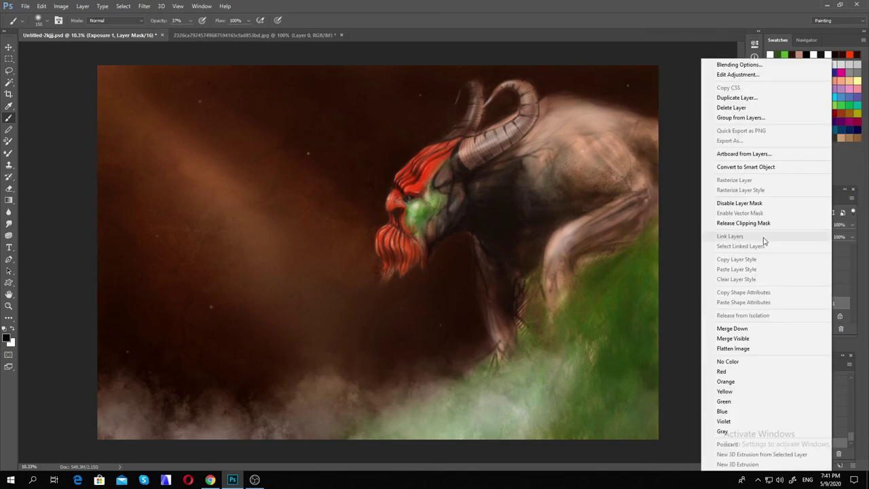
key("Delete")
right_click(811, 275)
key("ctrl+e")
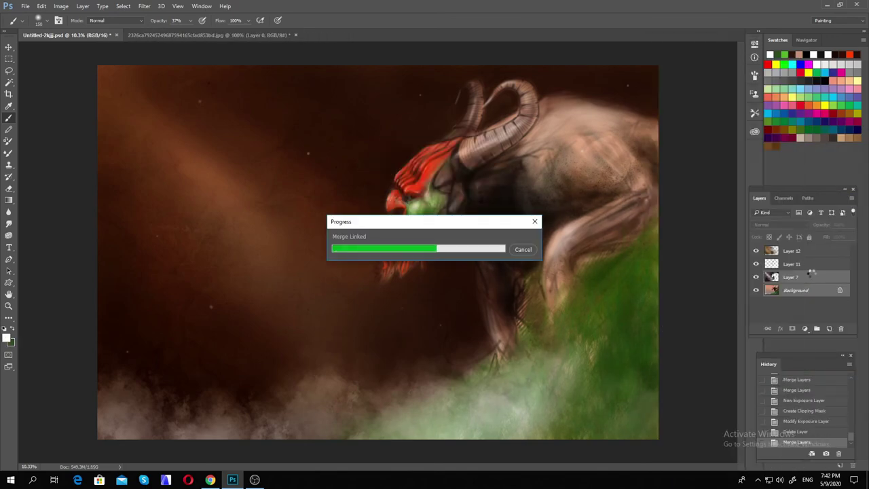
- Paint fine white highlights on the beast's beard and forehead on the Background with a small brush at 26% opacity
scroll(391, 216, "up", 3)
key("2")
key("6")
left_click(385, 245)
left_click_drag(385, 237, 355, 299)
scroll(466, 143, "up", 3)
left_click_drag(492, 128, 487, 136)
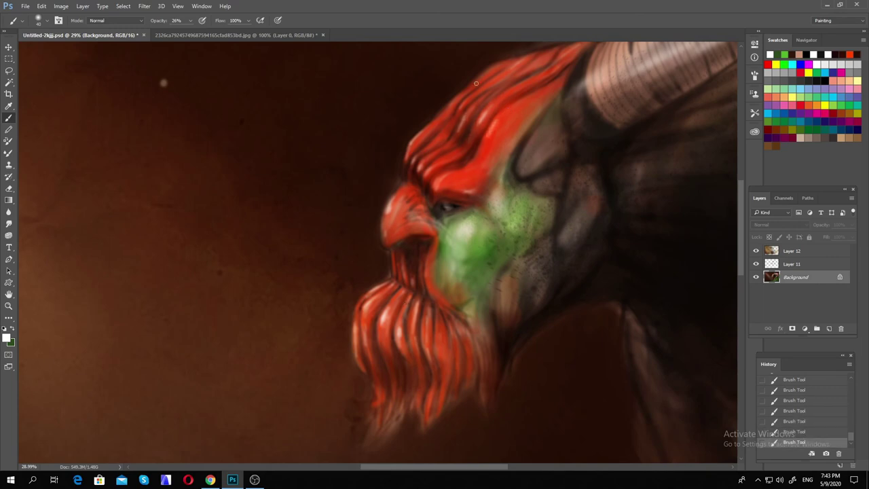
- Merge Layers 11 and 12 into the Background so the painting is a single layer
key("ctrl+minus")
key("ctrl+minus")
key("ctrl+minus")
key("ctrl+e")
key("ctrl+e")
key("ctrl+0")
- Apply a clipped Exposure adjustment with exposure -0.30, offset 0.0070 and gamma 0.92, and merge it into the Background
left_click(804, 328)
left_click(801, 219)
key("ctrl+alt+g")
scroll(728, 100, "up", 3)
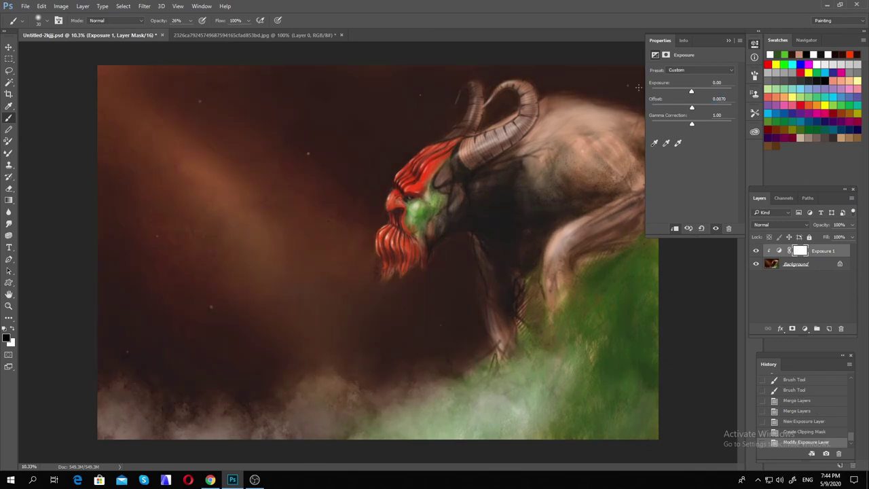
left_click(689, 91)
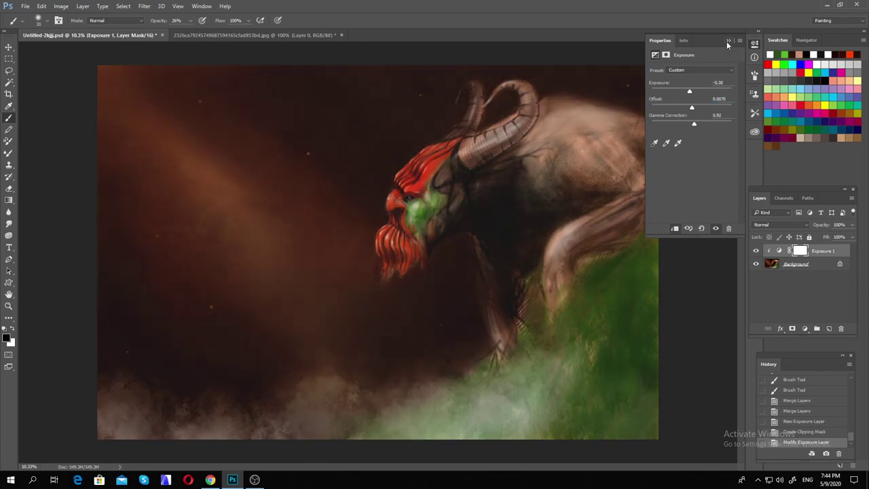
left_click(728, 40)
key("ctrl+e")
- Try a Brightness/Contrast adjustment clipped to the Background, and delete it
left_click(805, 329)
left_click(774, 168)
key("ctrl+alt+g")
left_click_drag(691, 91, 716, 101)
left_click(728, 229)
- Add a Curves adjustment clipped to the Background that slightly lifts the highlights, and merge it into the Background
left_click(804, 328)
left_click(773, 189)
key("ctrl+alt+g")
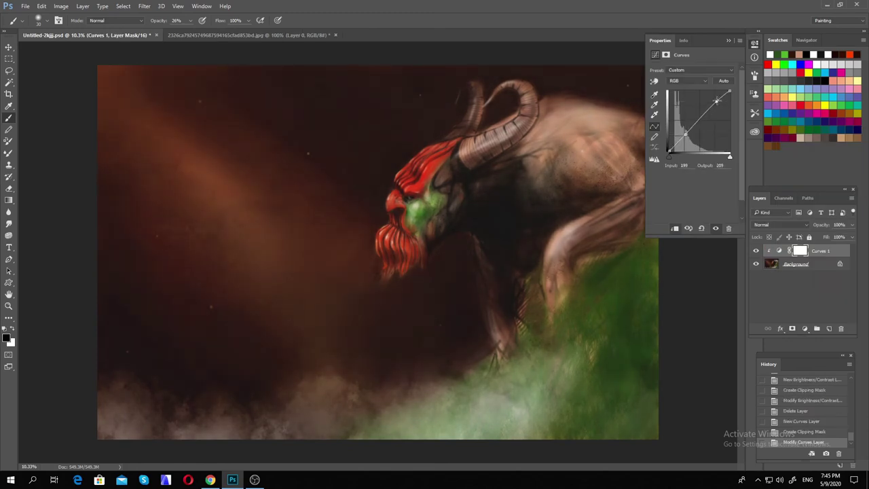
left_click(730, 39)
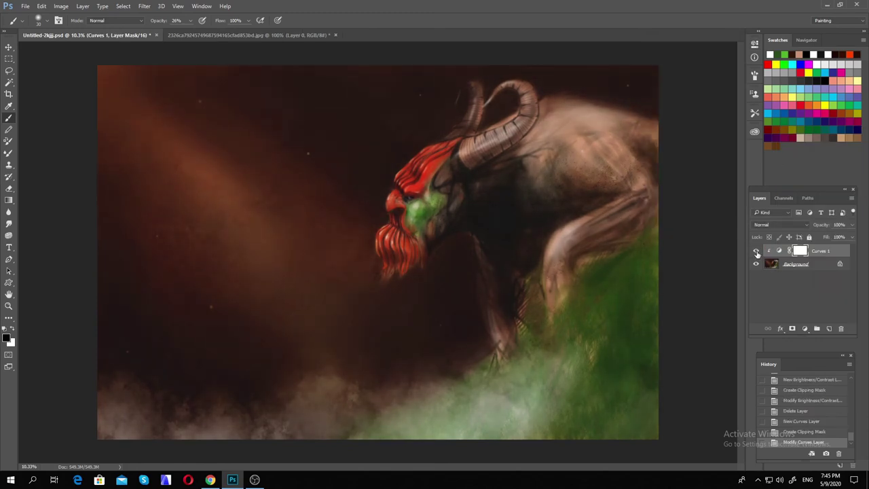
key("ctrl+e")
key("ctrl+0")
key("ctrl+minus")
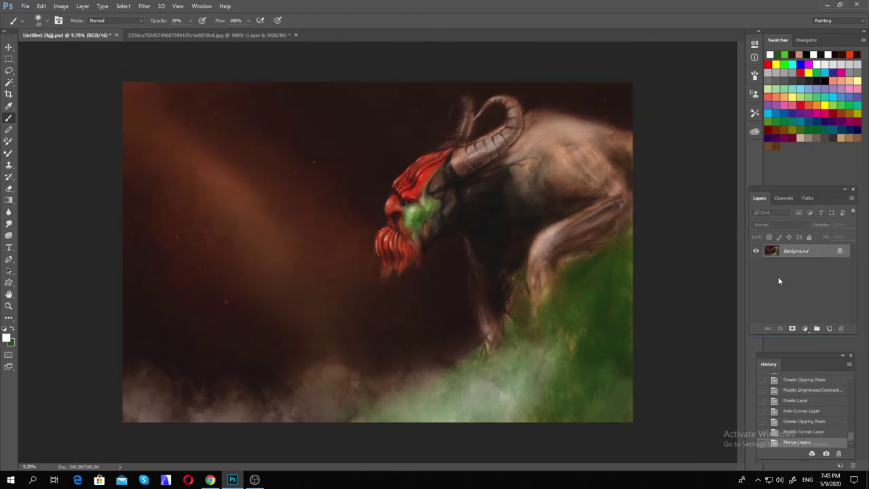